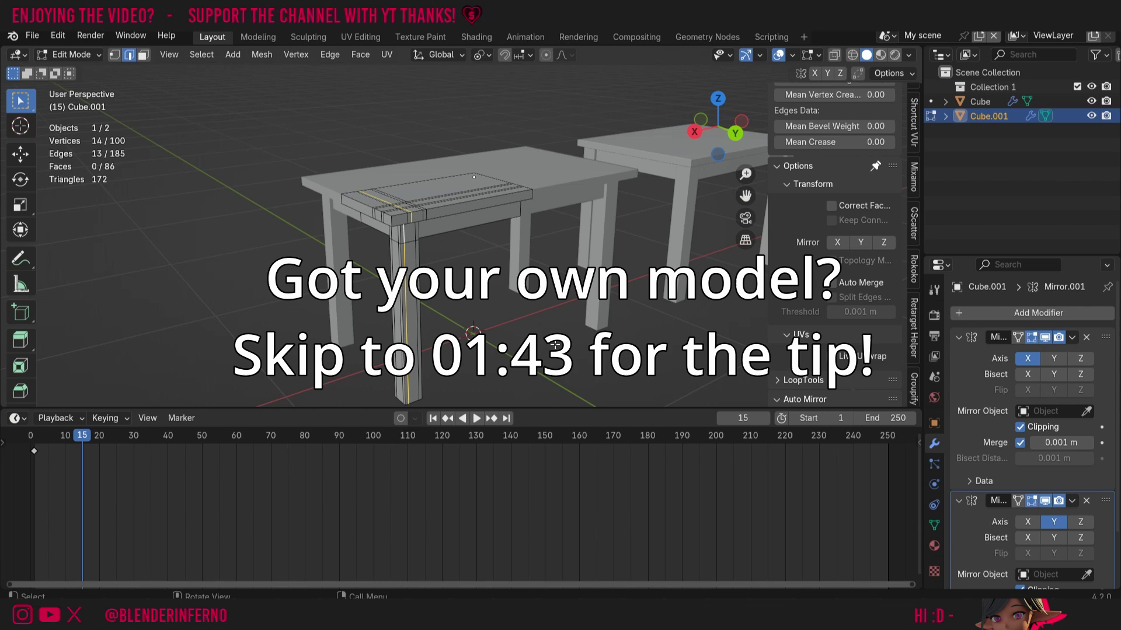
scroll(474, 176, "up", 3)
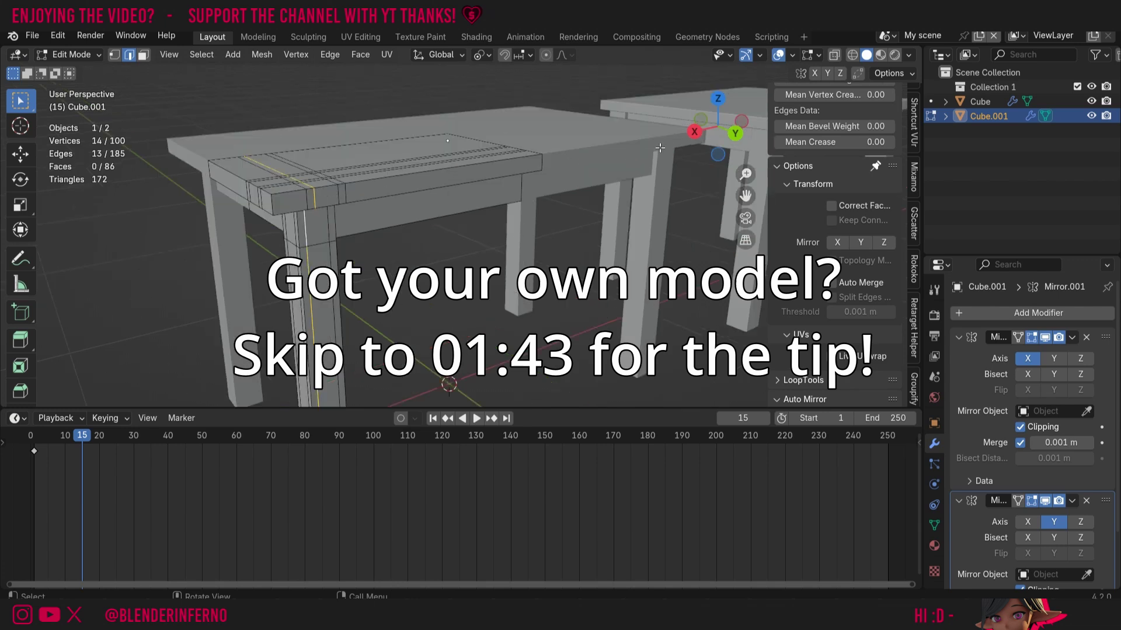
Inspect the table's edges, then return to Object Mode with the sidebar closed.
left_click_drag(718, 132, 714, 134)
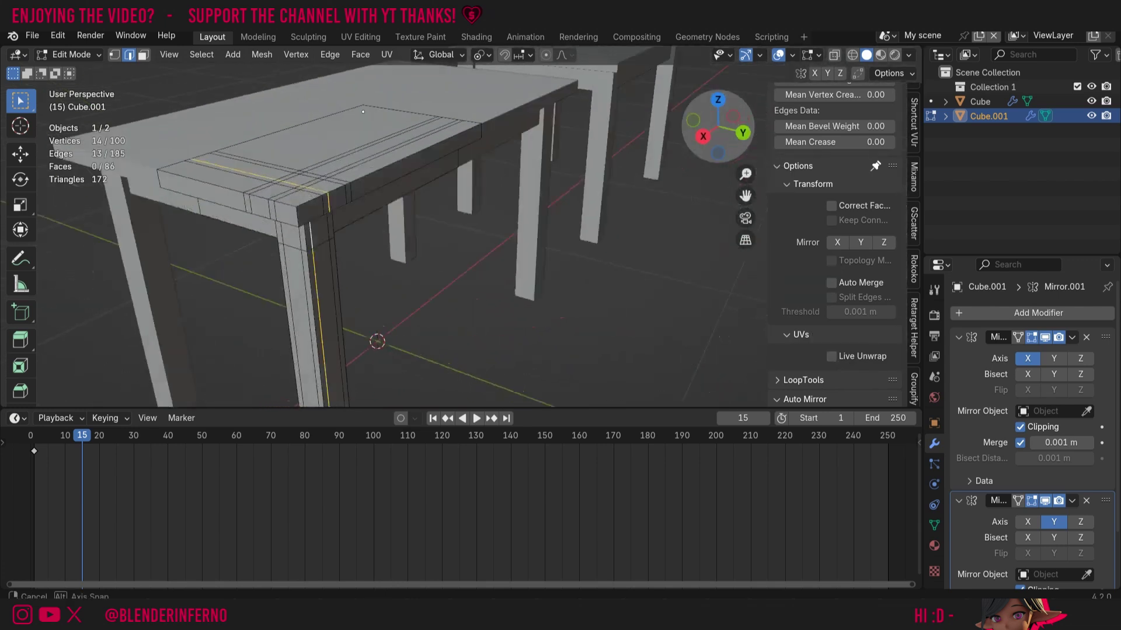
mouse_move(441, 116)
middle_mouse_down()
mouse_move(392, 236)
mouse_move(132, 98)
mouse_move(468, 209)
middle_mouse_up()
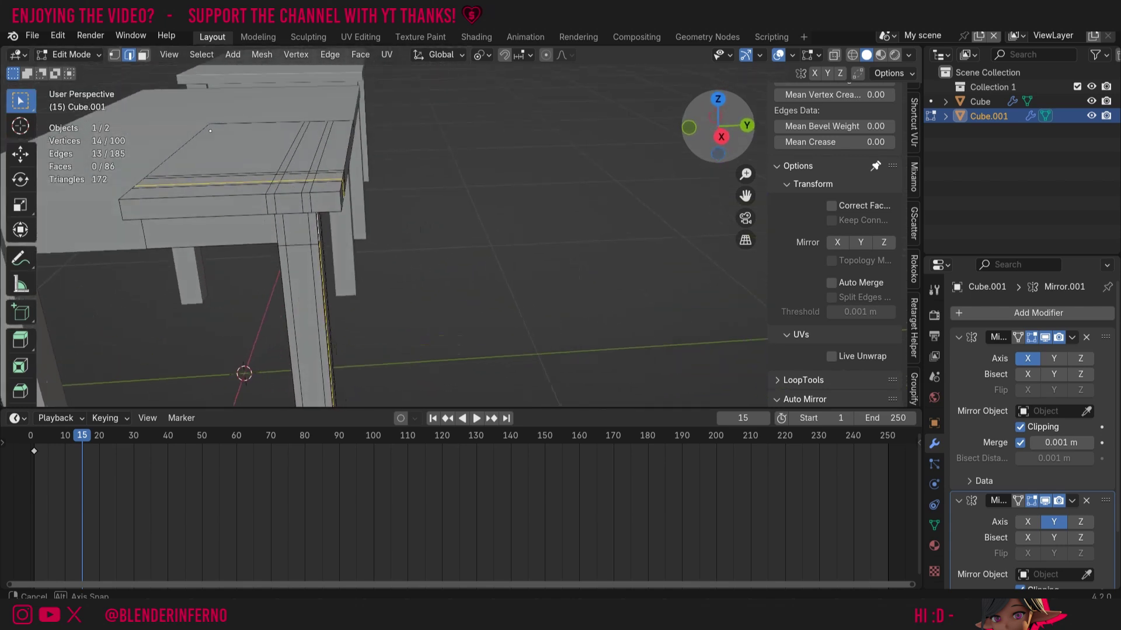
scroll(469, 209, "down", 3)
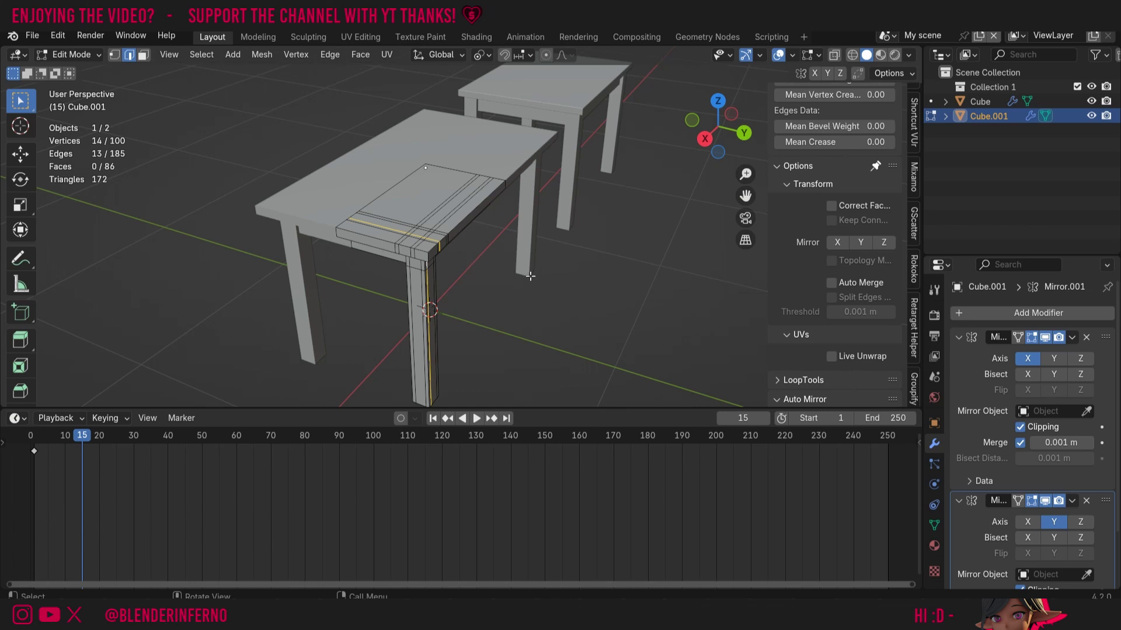
key("Tab")
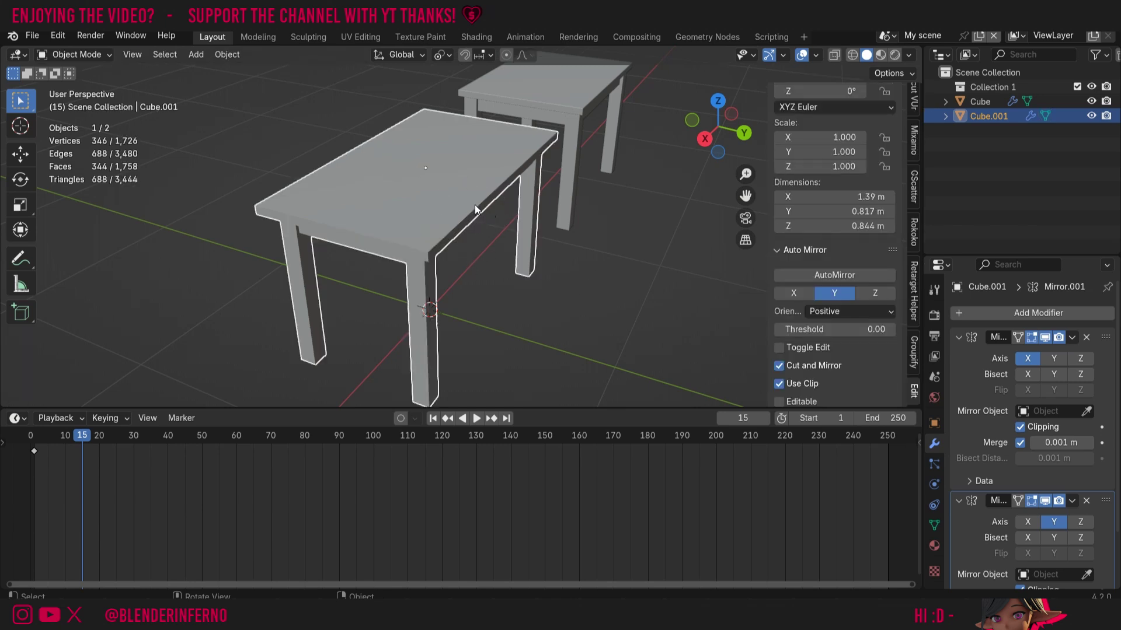
key("n")
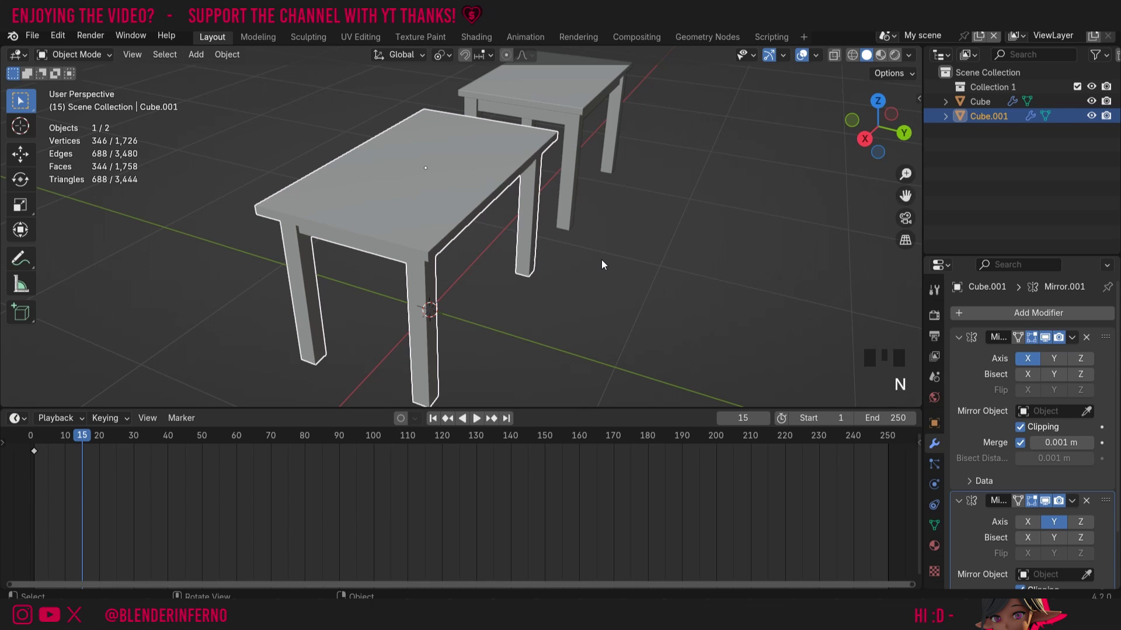
Duplicate the table in place as Cube.002.
key("shift")
key("shift+d")
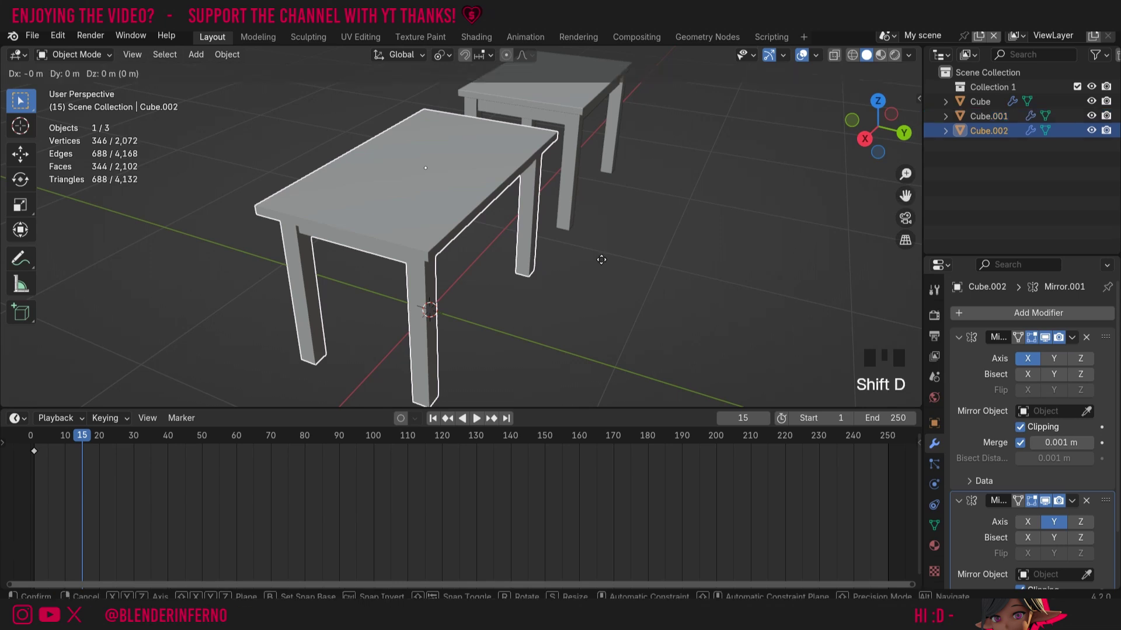
key("Escape")
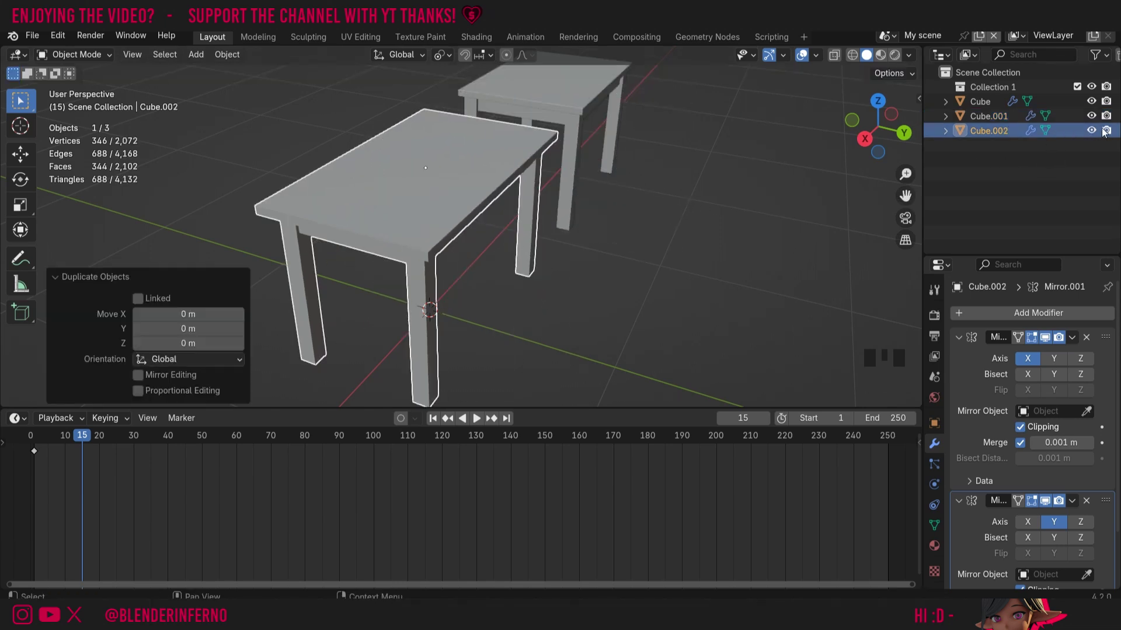
Hide Cube.002 from the viewport using the outliner.
left_click(1091, 131)
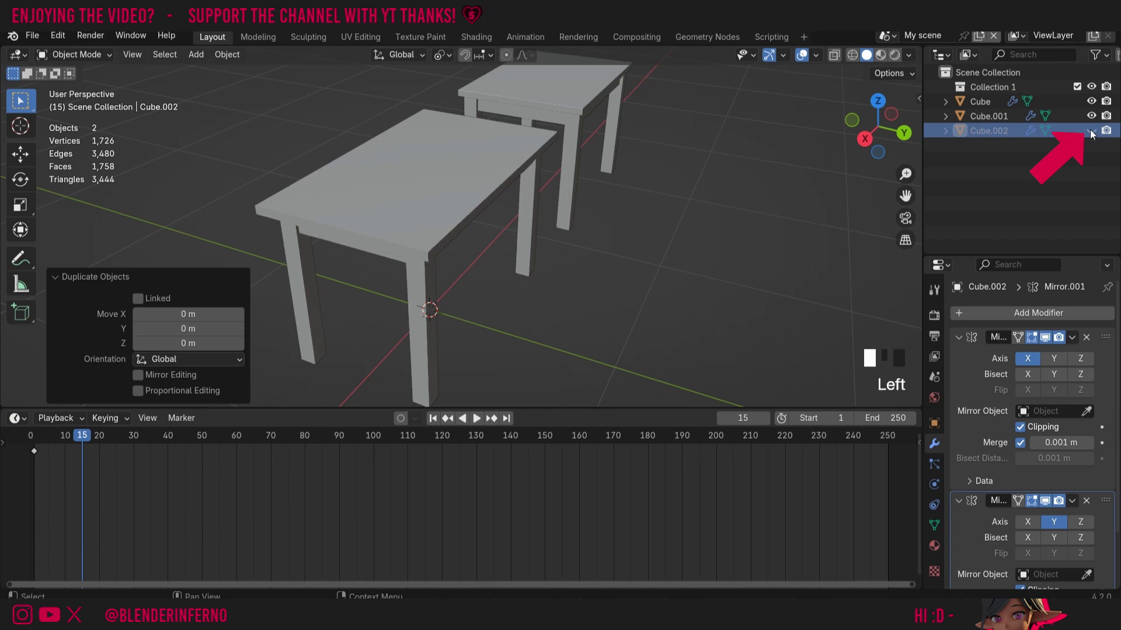
left_click(1106, 131)
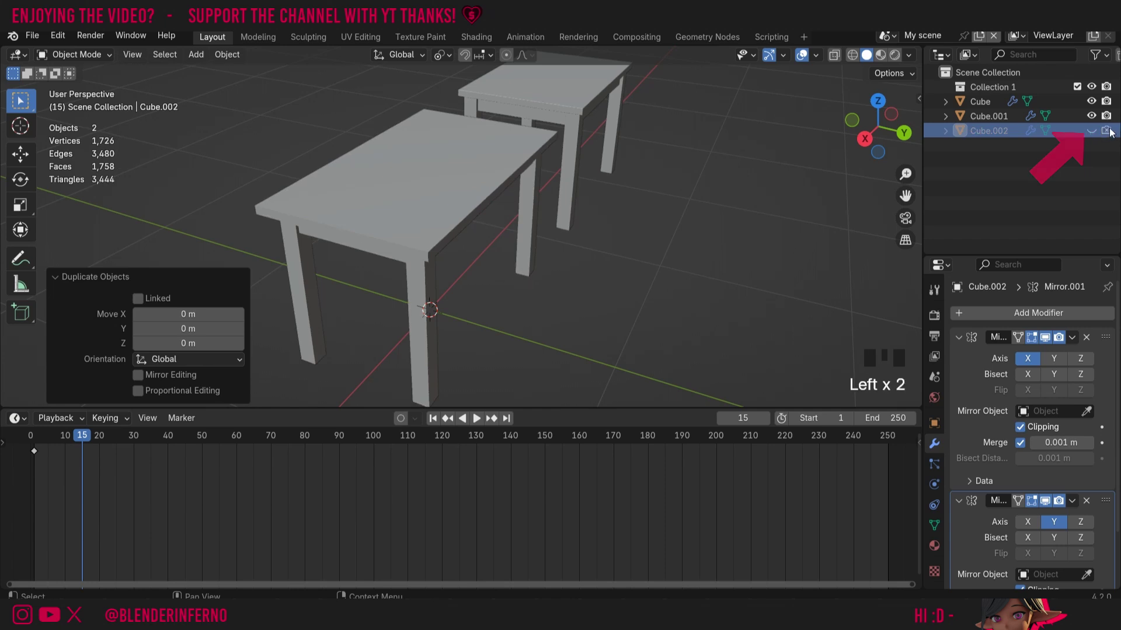
left_click(1099, 55)
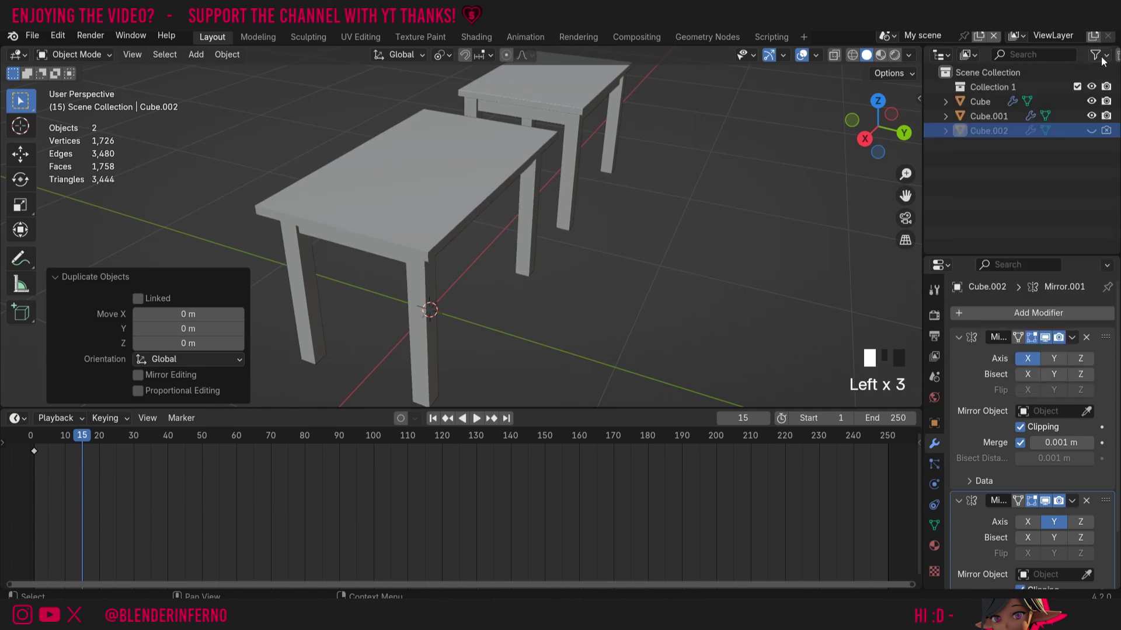
left_click(1099, 57)
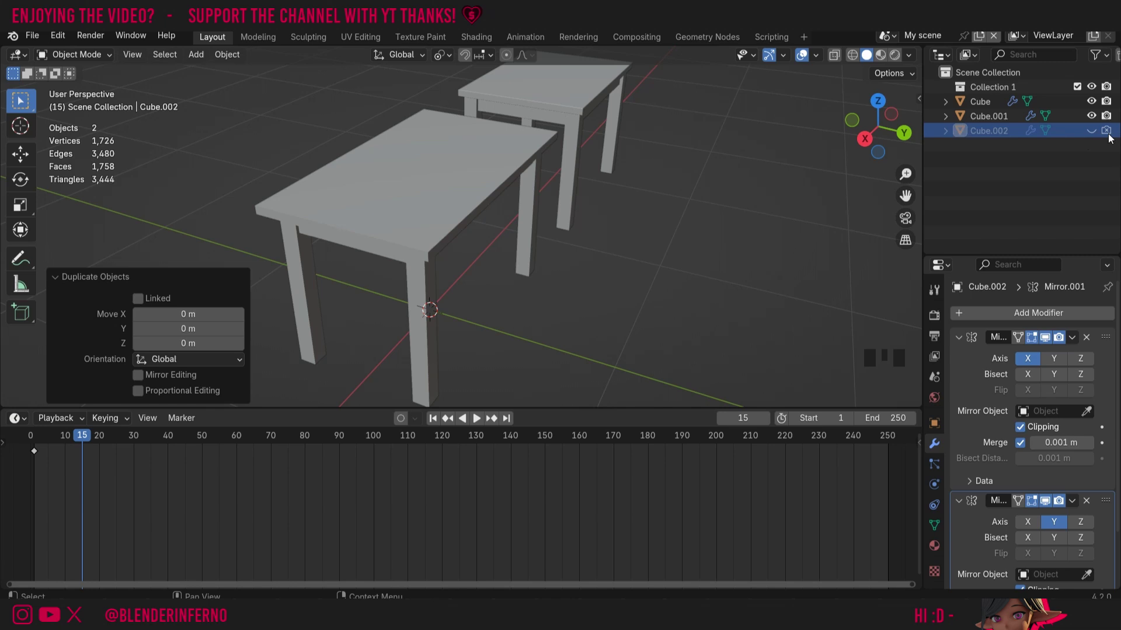
Rename Cube.002 to 'Table Spare' and Cube.001 to 'Table' in the outliner.
left_click(990, 129)
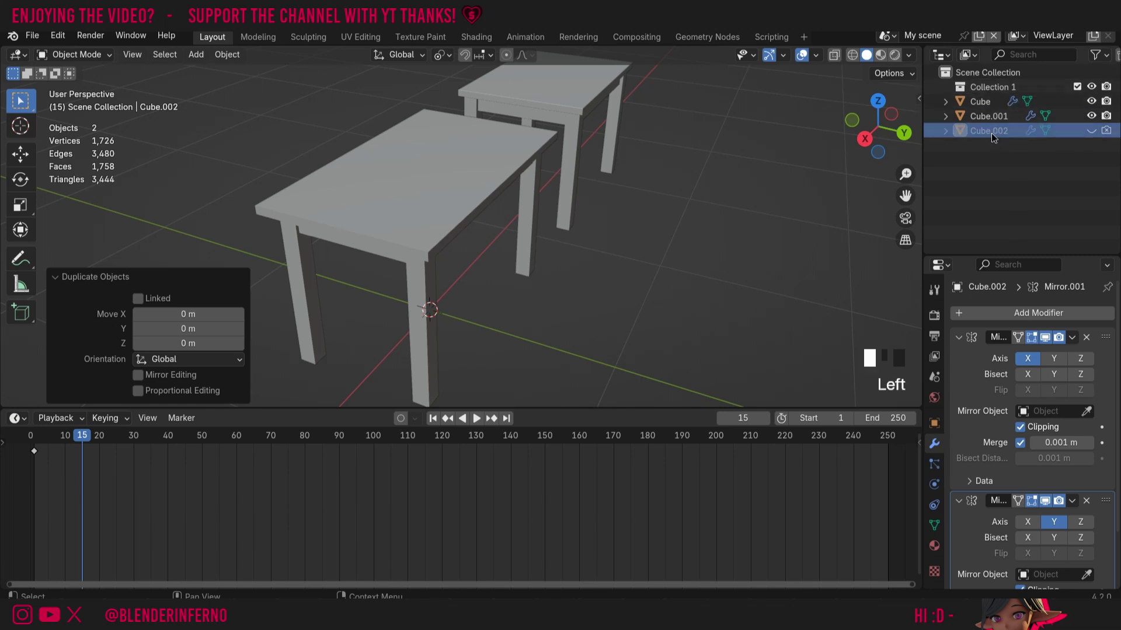
double_click(990, 130)
type("Table Spare")
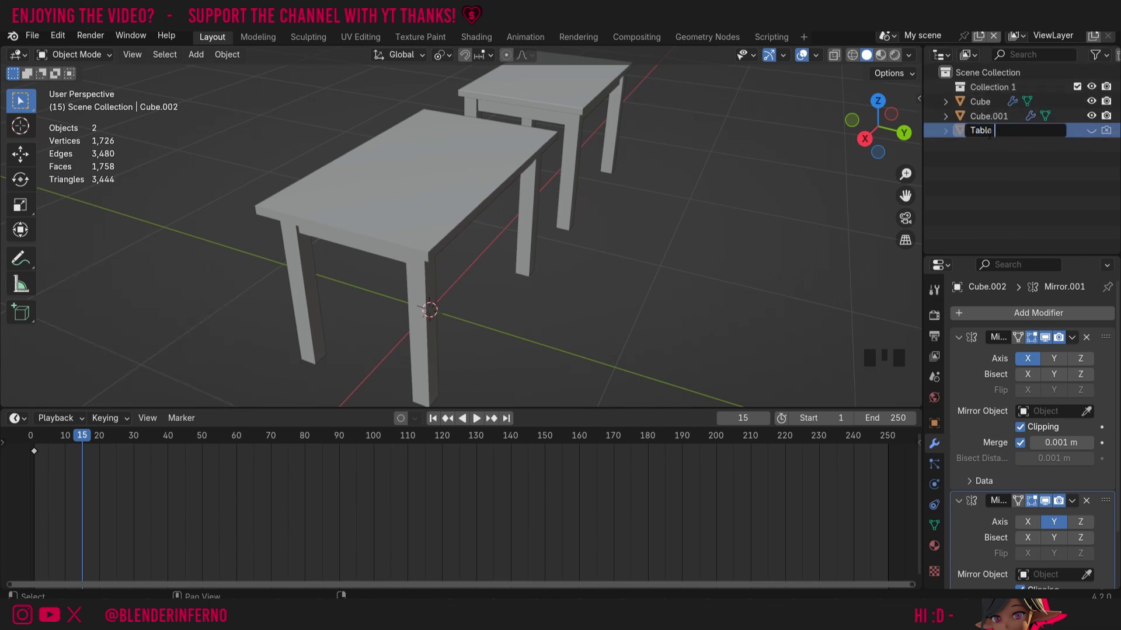
key("Return")
left_click(983, 118)
double_click(983, 118)
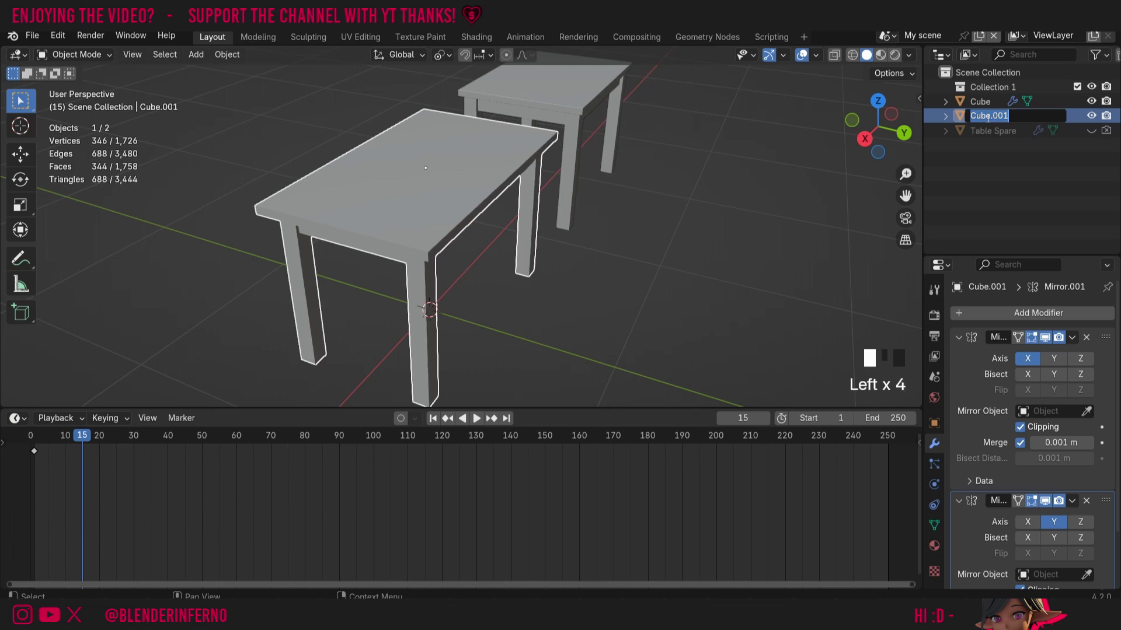
type("Table")
key("Return")
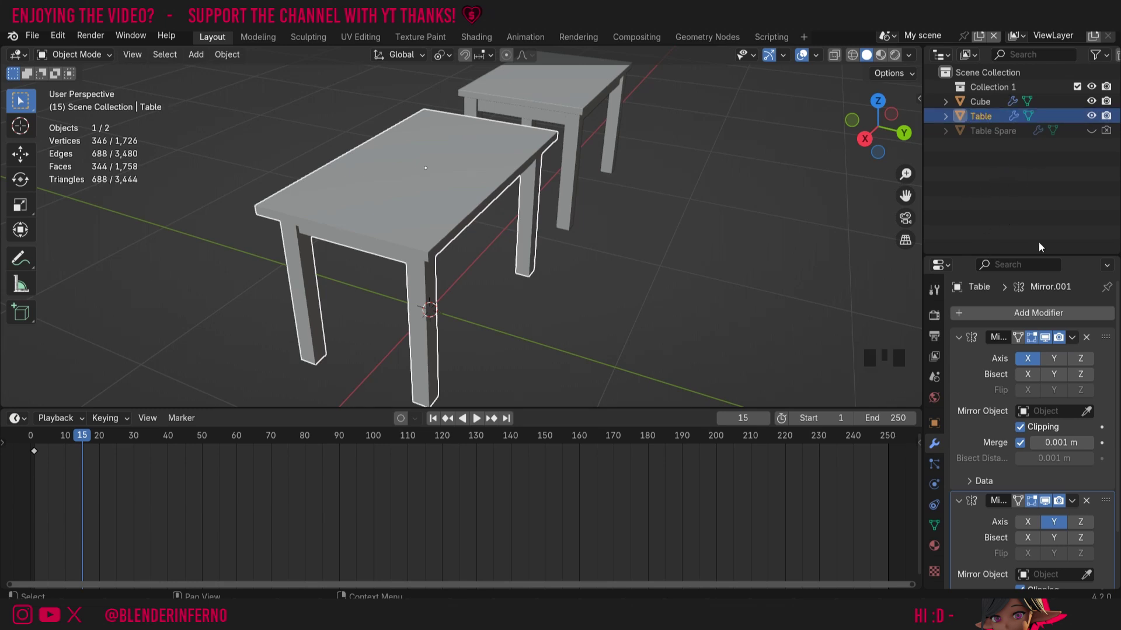
Apply both Mirror modifiers on Table.
left_click(1073, 338)
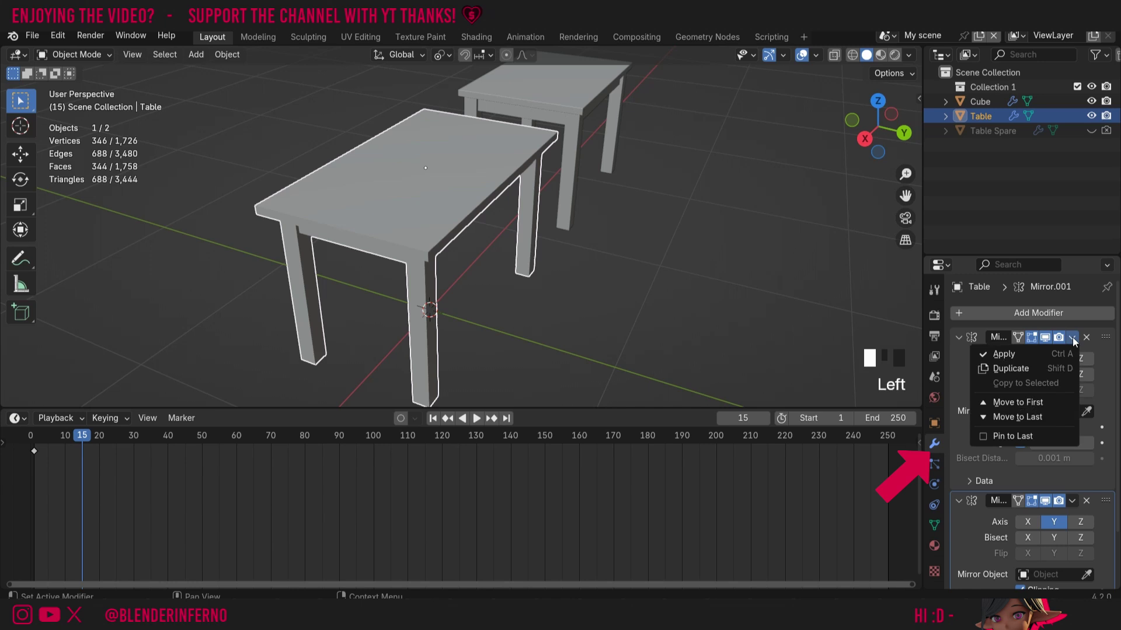
left_click(1031, 356)
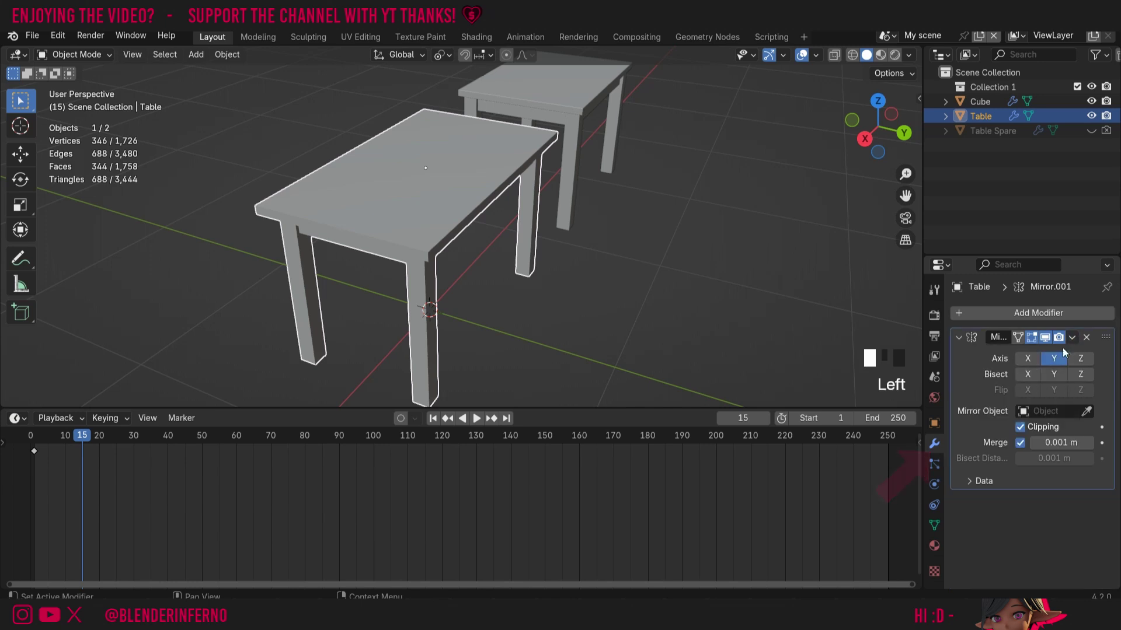
left_click(1074, 339)
left_click(1073, 339)
left_click(1035, 355)
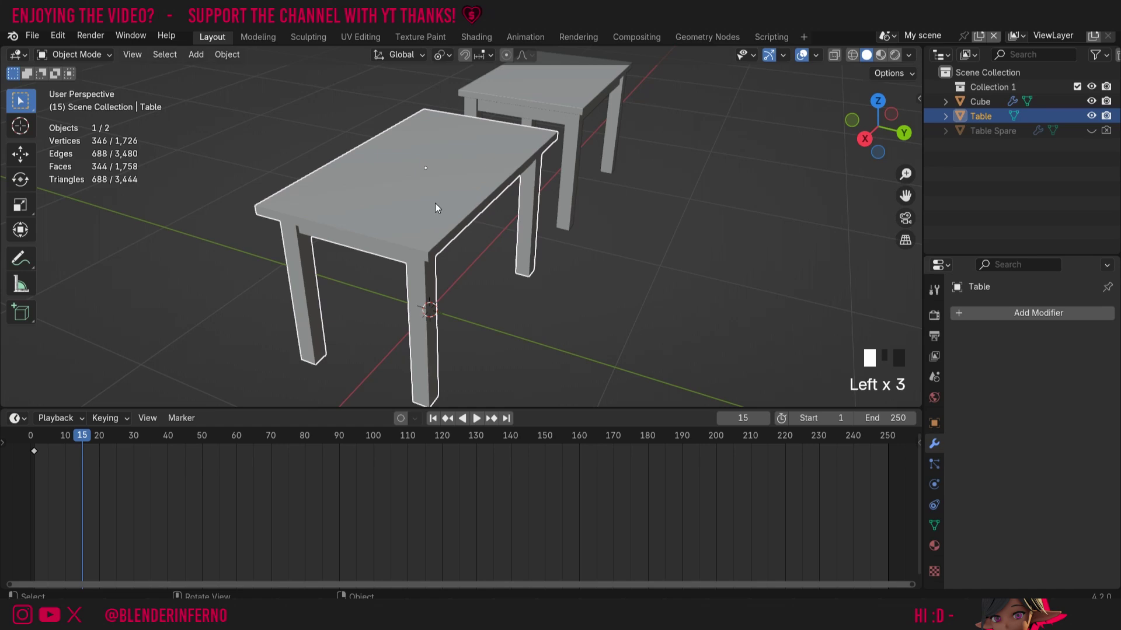
Dissolve the centre edge loop and its crossing loop on the tabletop in Edit Mode.
key("Tab")
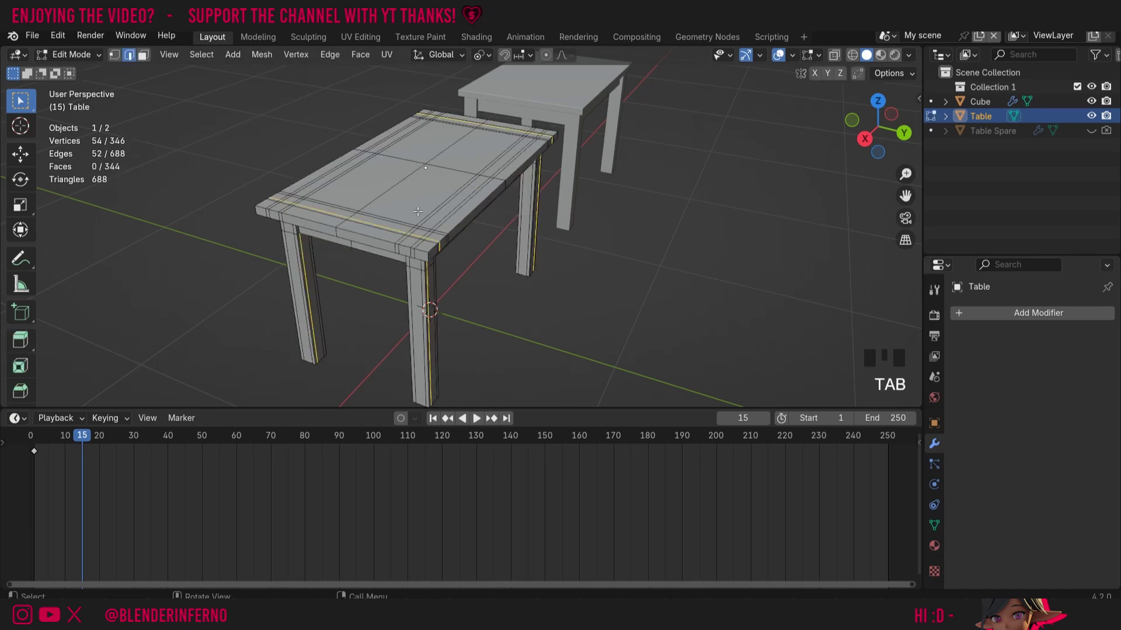
mouse_move(871, 126)
left_mouse_down()
mouse_move(893, 131)
mouse_move(889, 141)
left_mouse_up()
scroll(553, 151, "up", 3)
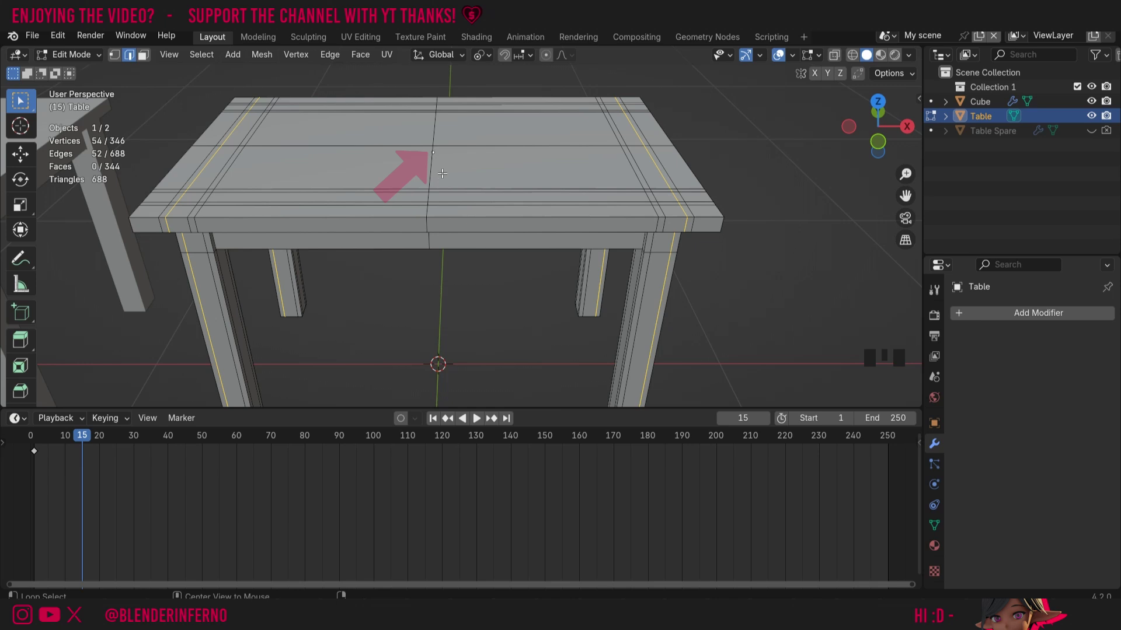
left_click(427, 185, "alt")
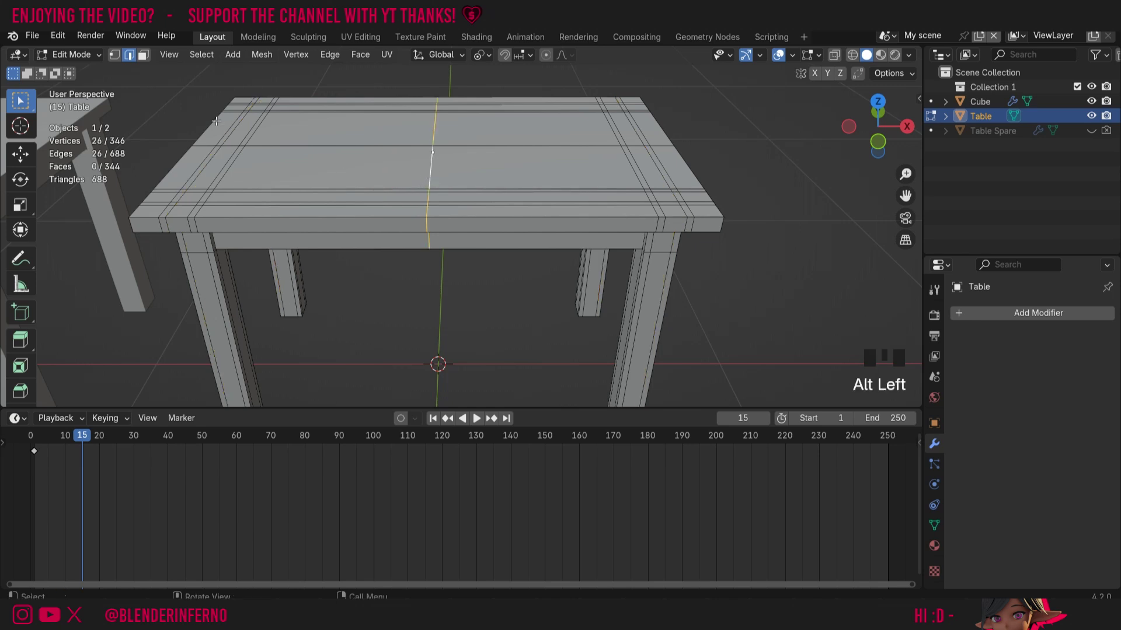
left_click(290, 146, "alt+shift")
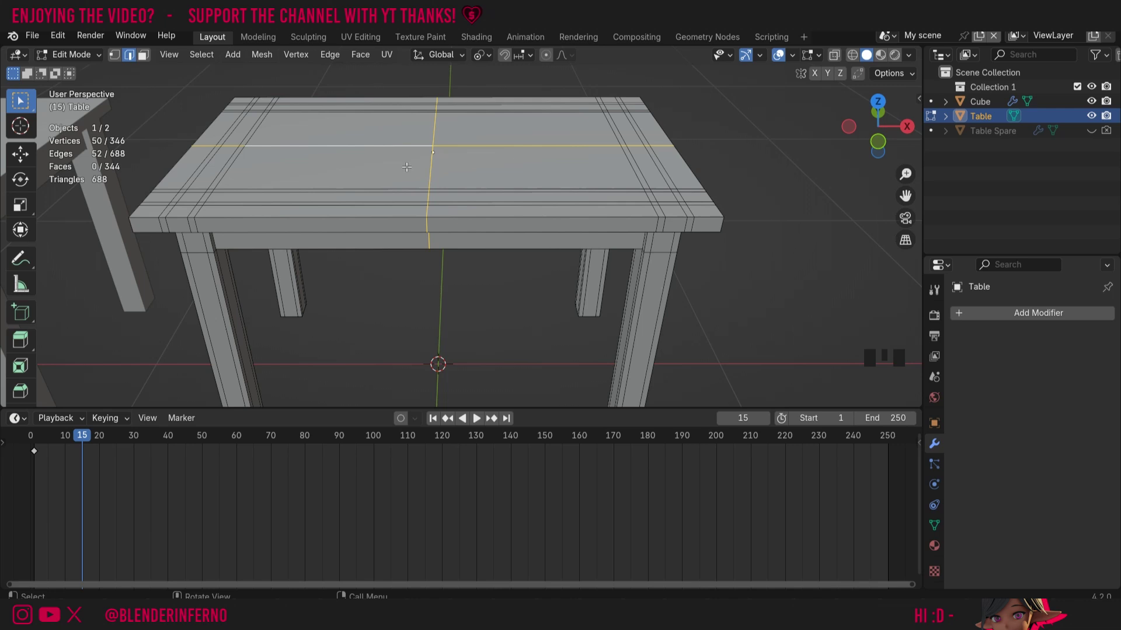
key("ctrl")
key("ctrl+x")
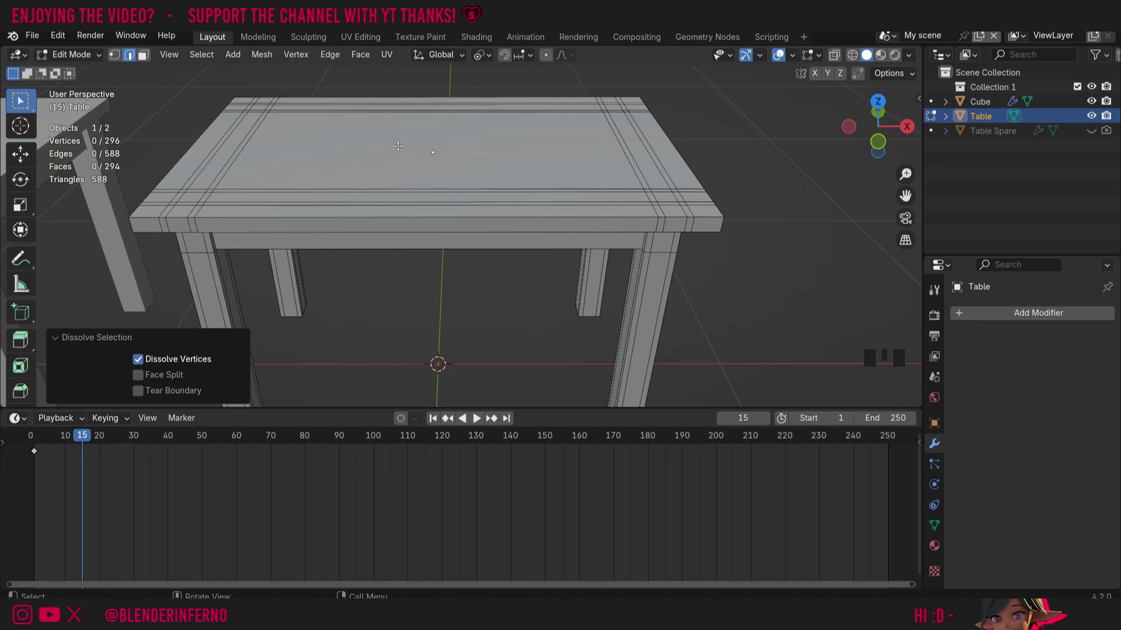
scroll(401, 169, "down", 2)
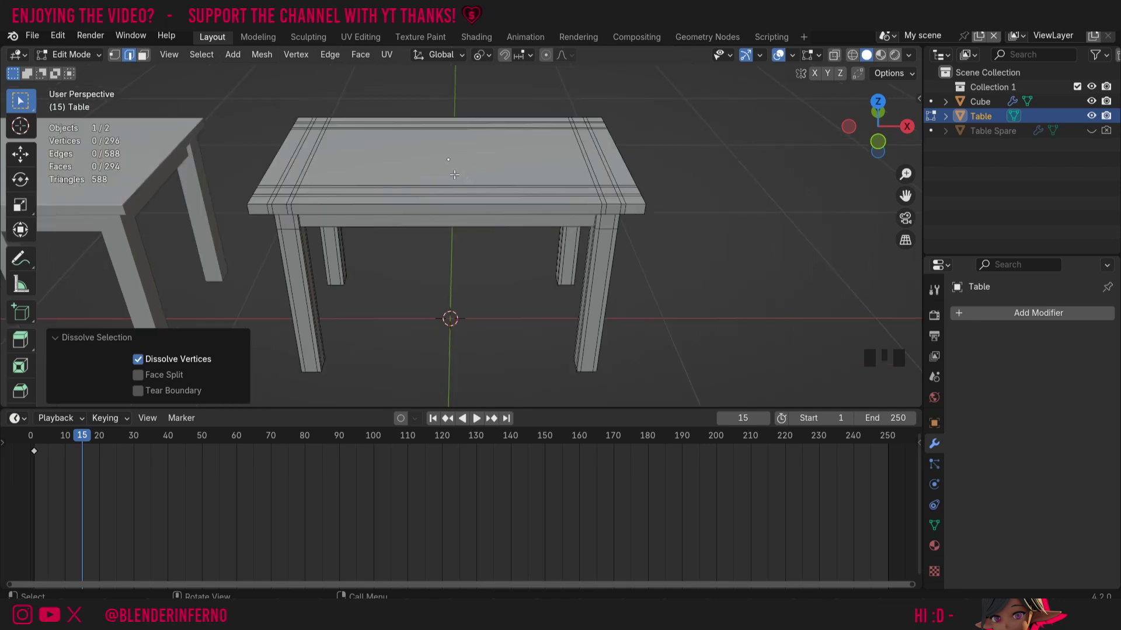
scroll(448, 199, "up", 3)
Switch back to Object Mode and orbit to inspect the table's corner and leg.
key("Tab")
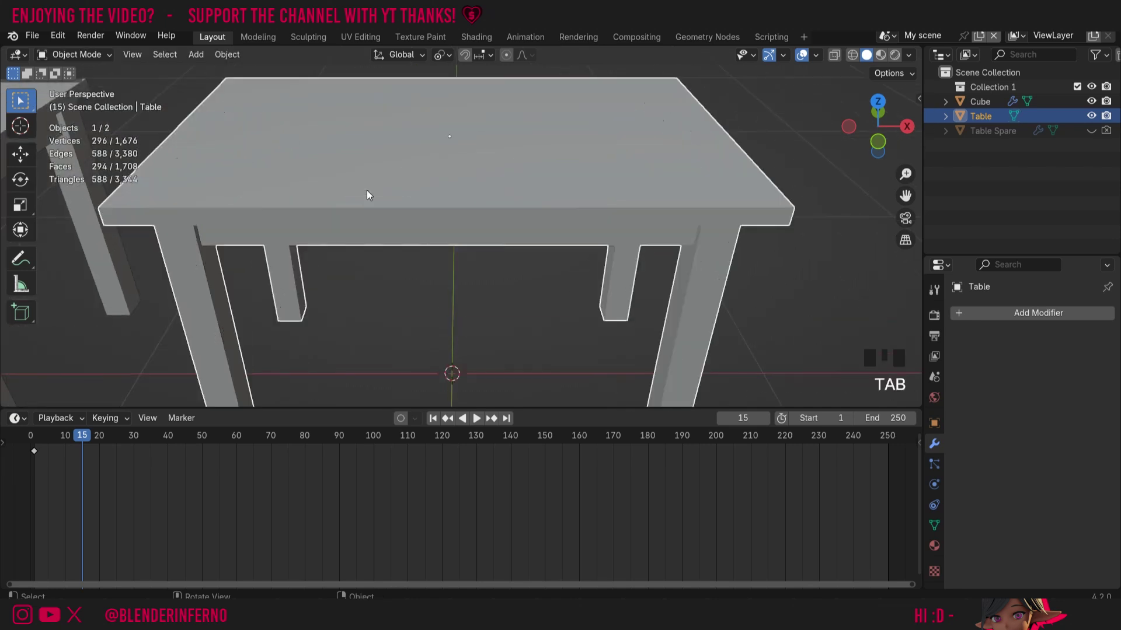
left_click_drag(875, 140, 644, 165)
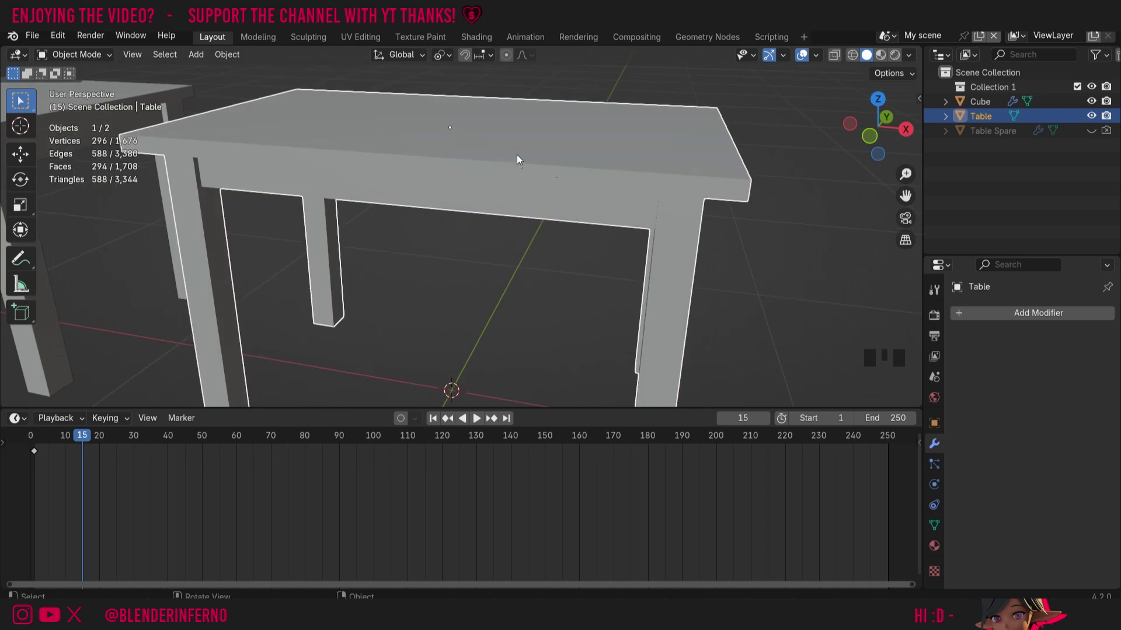
left_click_drag(877, 132, 594, 160)
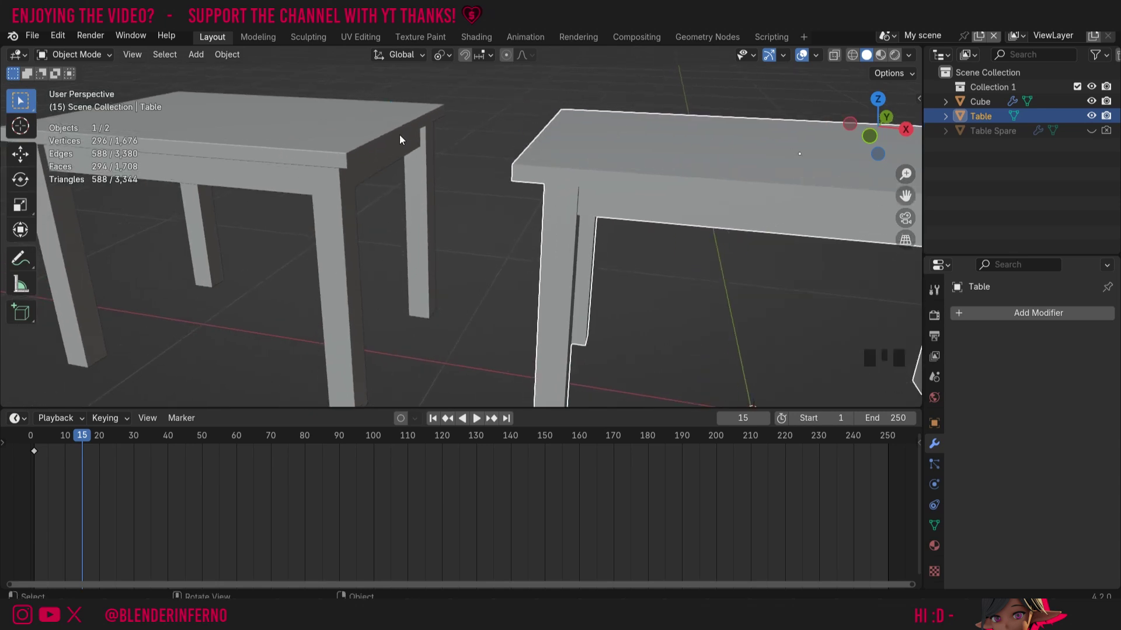
scroll(295, 146, "up", 7)
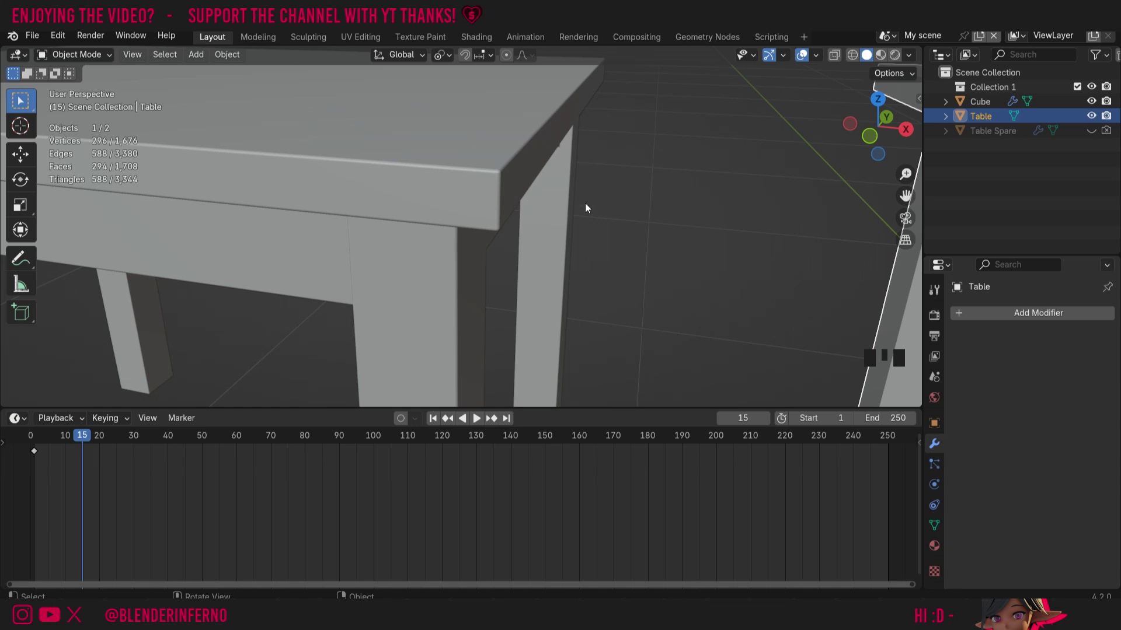
Frame the Table and apply its scale with Ctrl+A.
key("KP_Decimal")
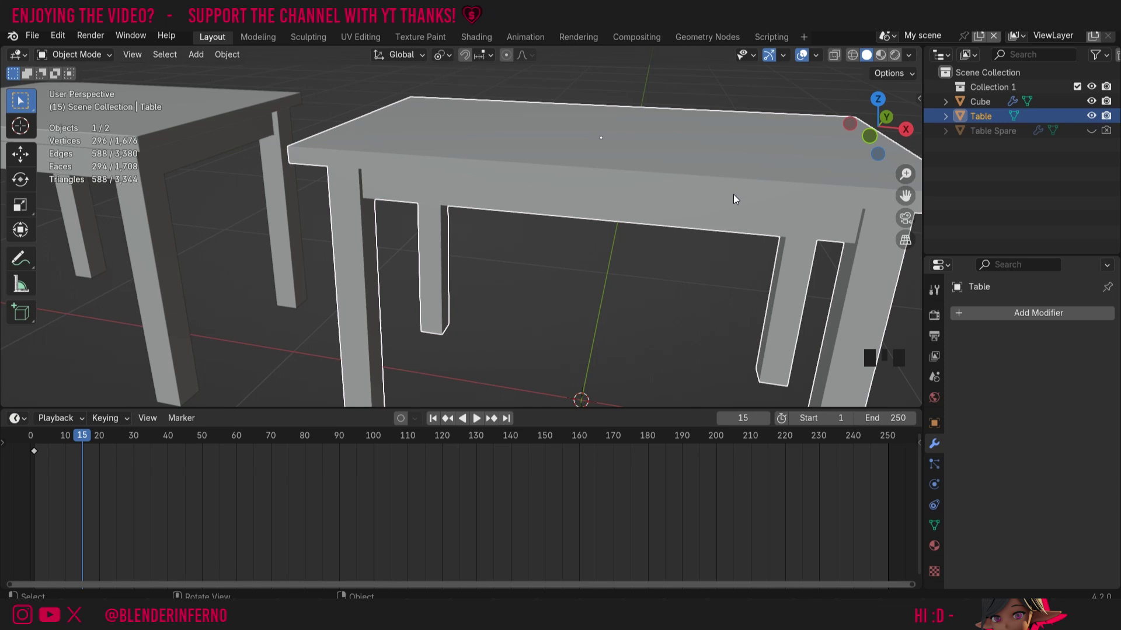
middle_click_drag(734, 199, 757, 234)
scroll(681, 200, "down", 2)
left_click(597, 201)
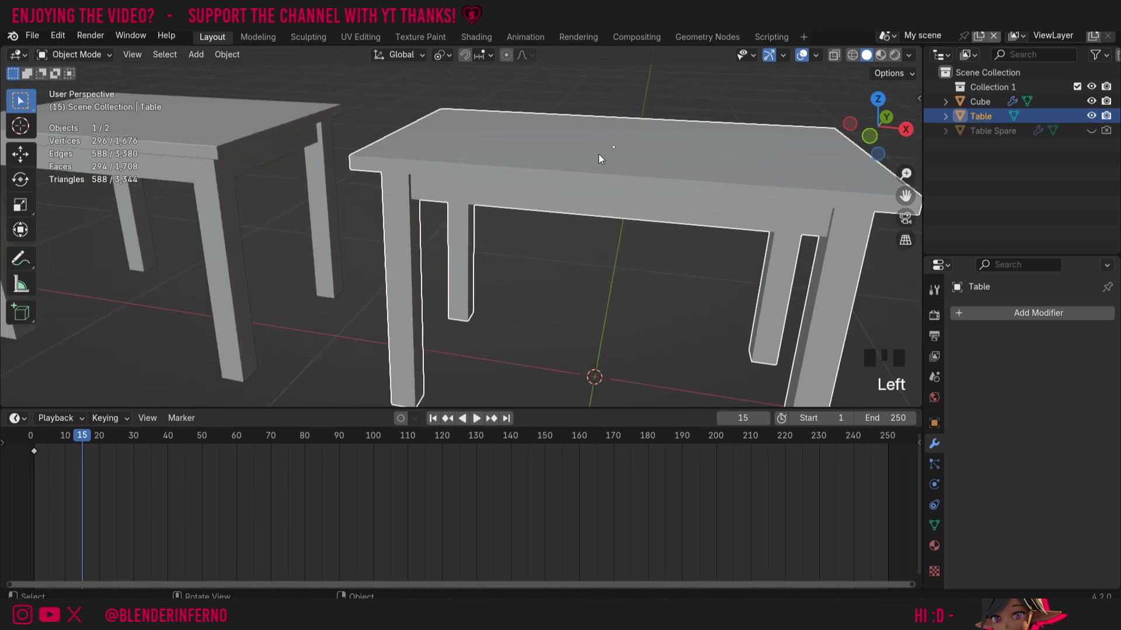
key("ctrl")
key("ctrl+a")
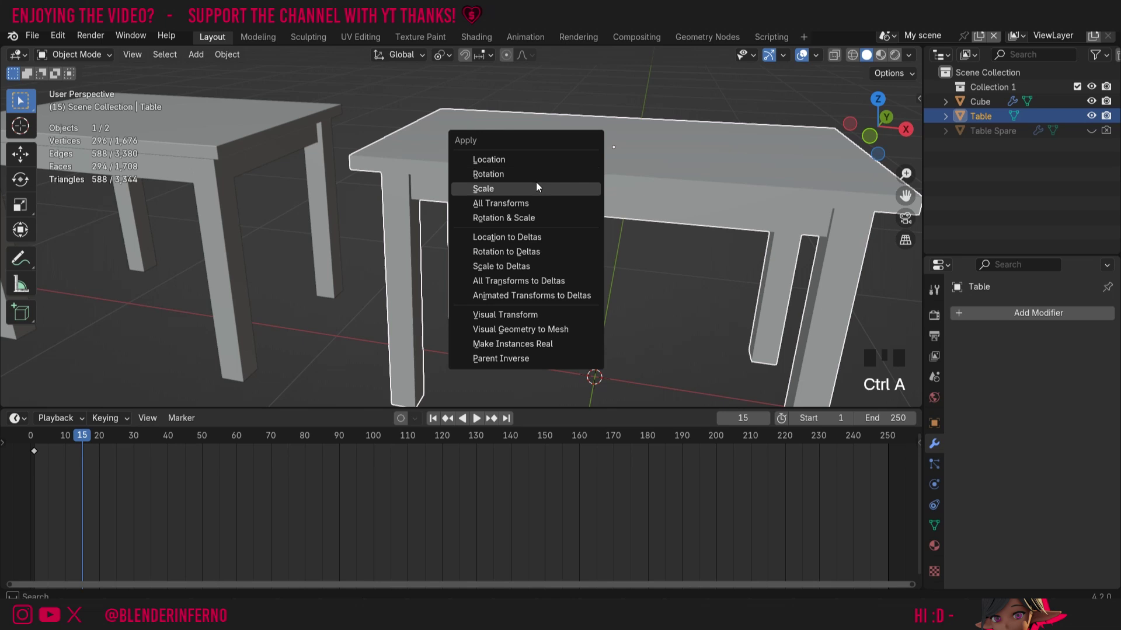
left_click(536, 183)
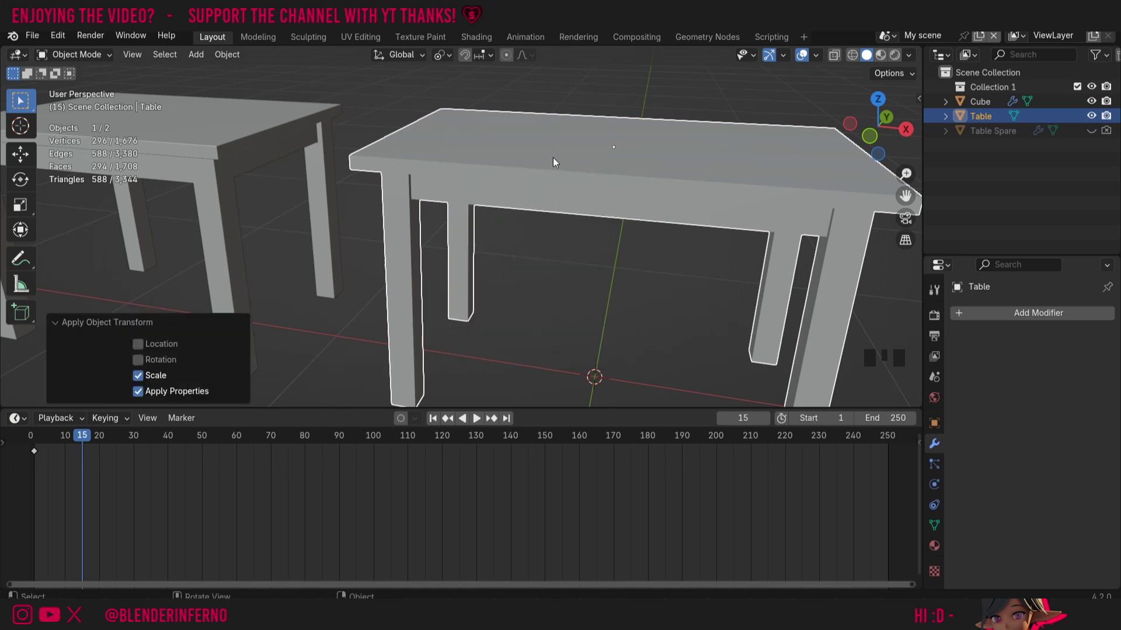
Add a Bevel modifier from the Generate modifiers list.
left_click(553, 158)
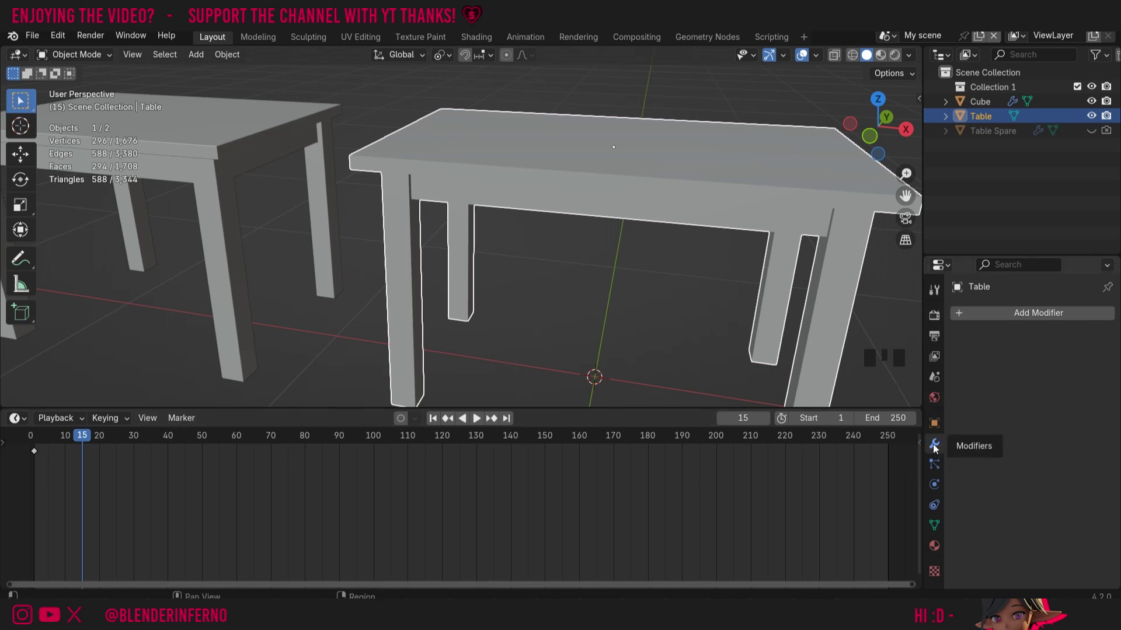
left_click(1041, 321)
left_click(1041, 321)
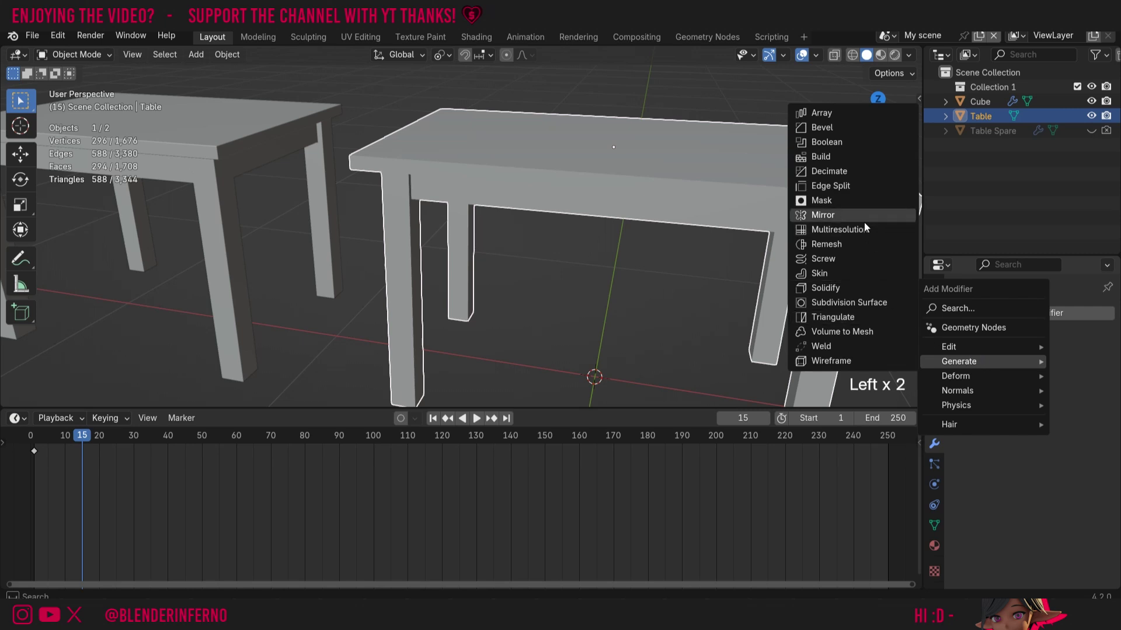
left_click(821, 126)
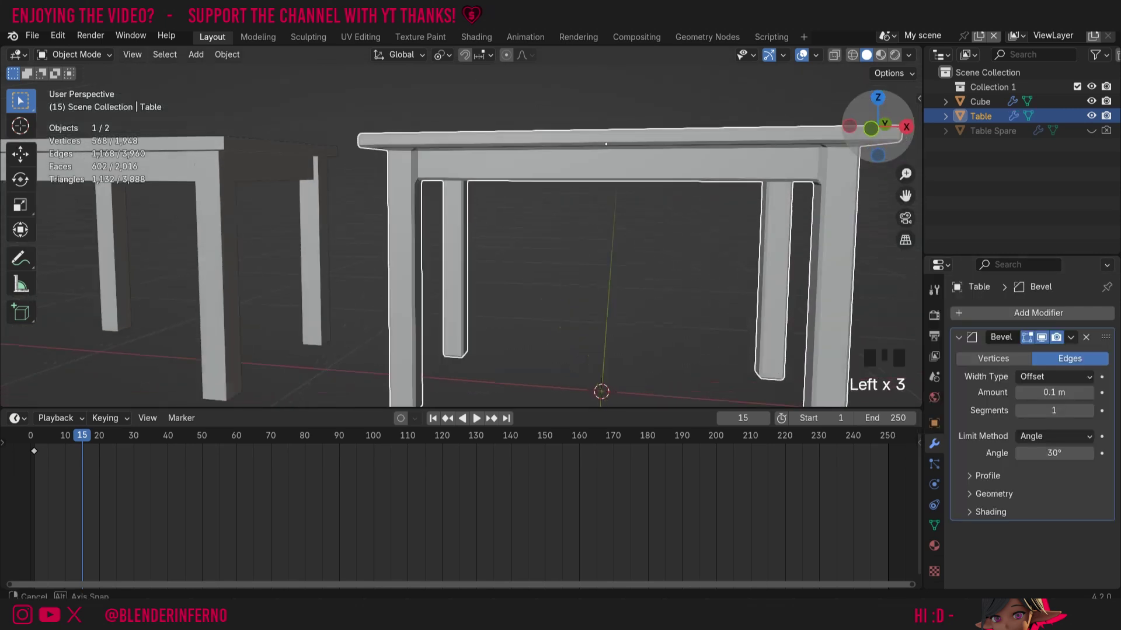
Set the Bevel modifier's Amount to 0.0025 m.
mouse_move(822, 127)
middle_mouse_down()
mouse_move(613, 263)
mouse_move(631, 254)
middle_mouse_up()
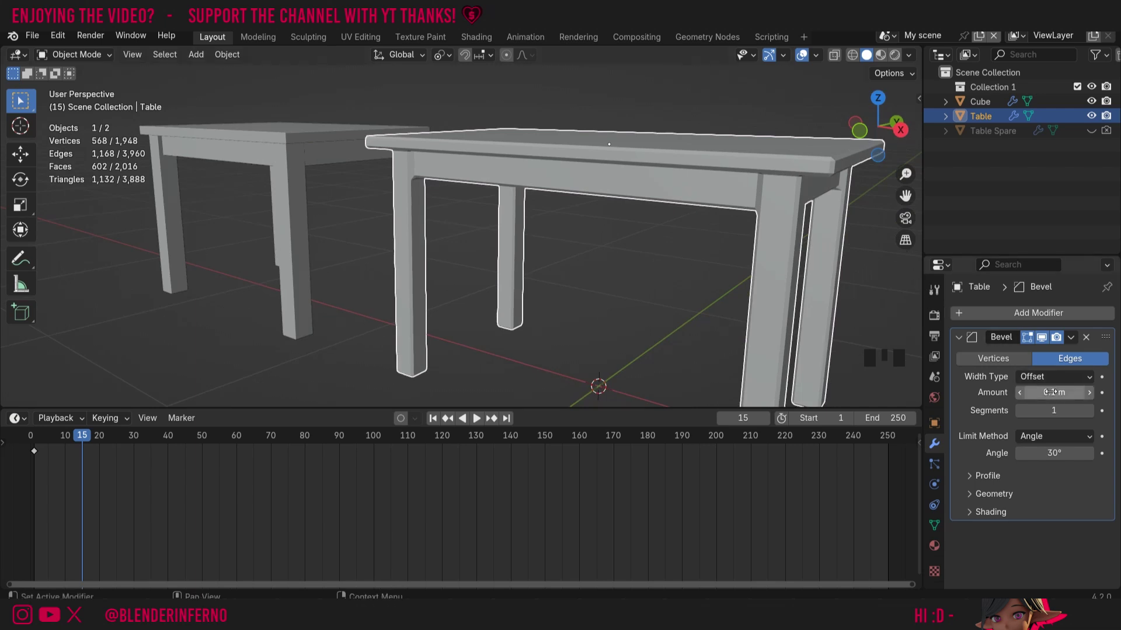
left_click(1037, 392)
left_click(1029, 392)
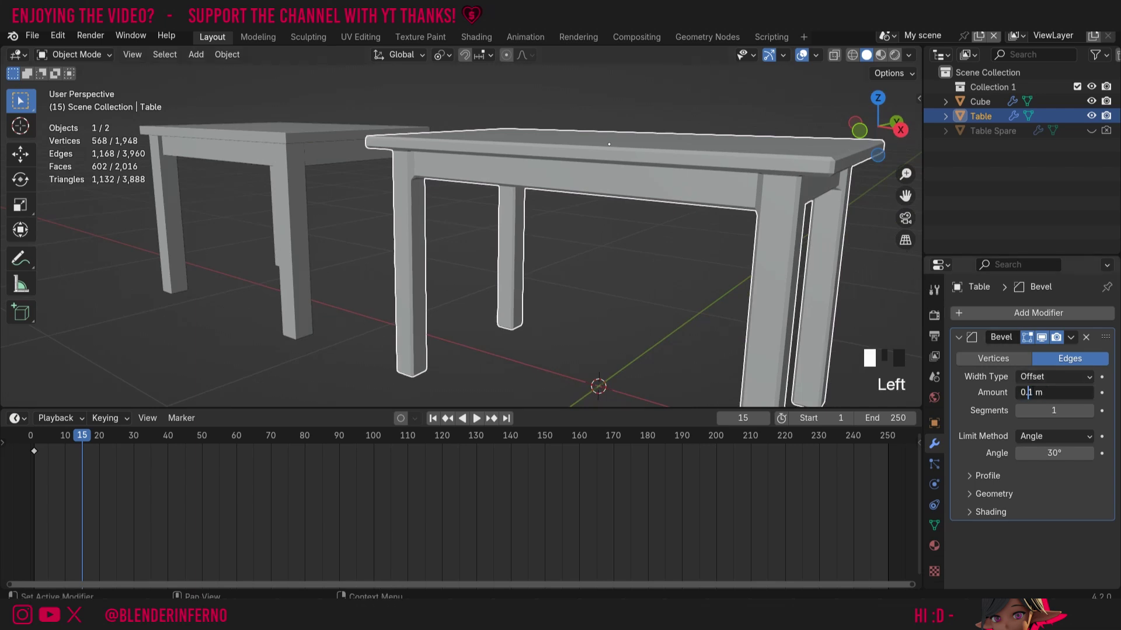
type("00")
type("25")
key("Return")
scroll(842, 160, "up", 1)
scroll(837, 162, "up", 3)
scroll(831, 166, "up", 4)
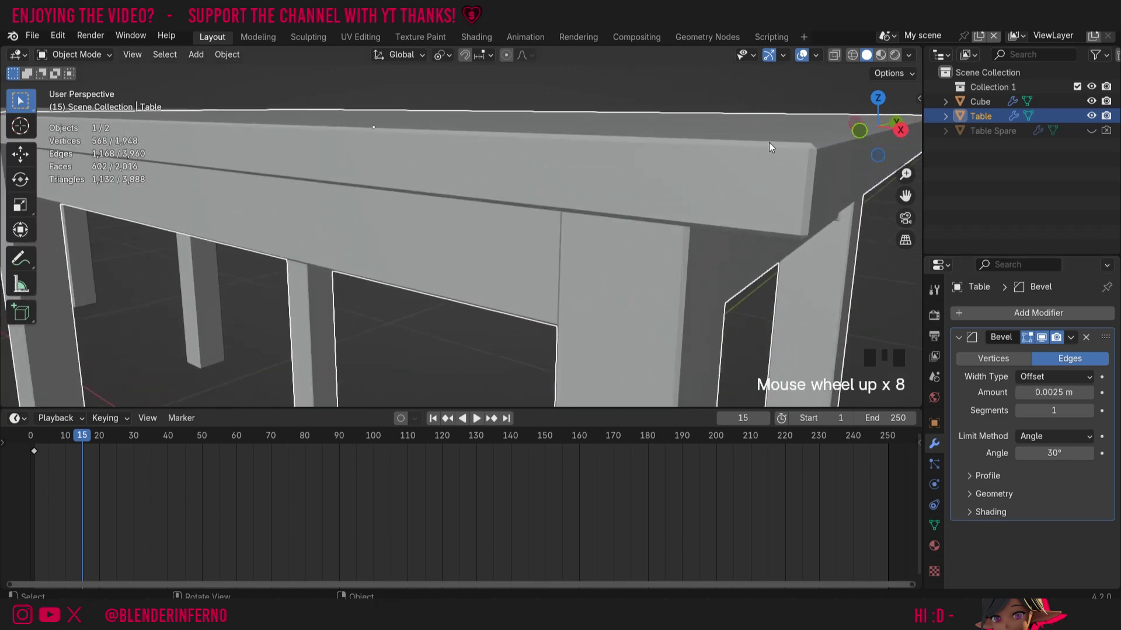
scroll(787, 158, "down", 8)
key("n")
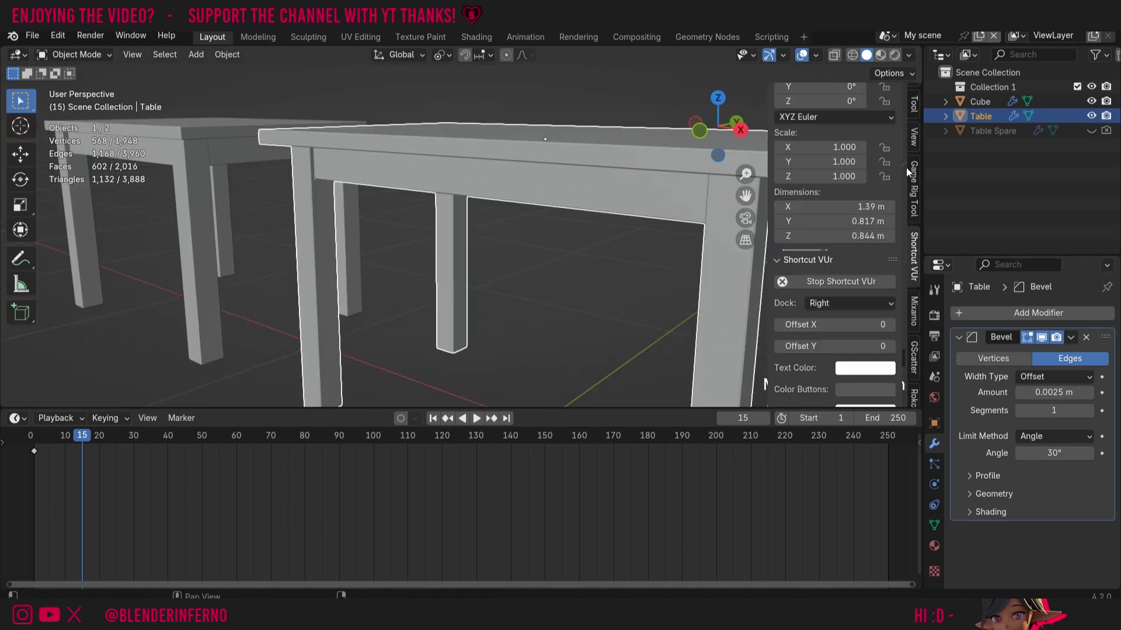
scroll(905, 153, "up", 3)
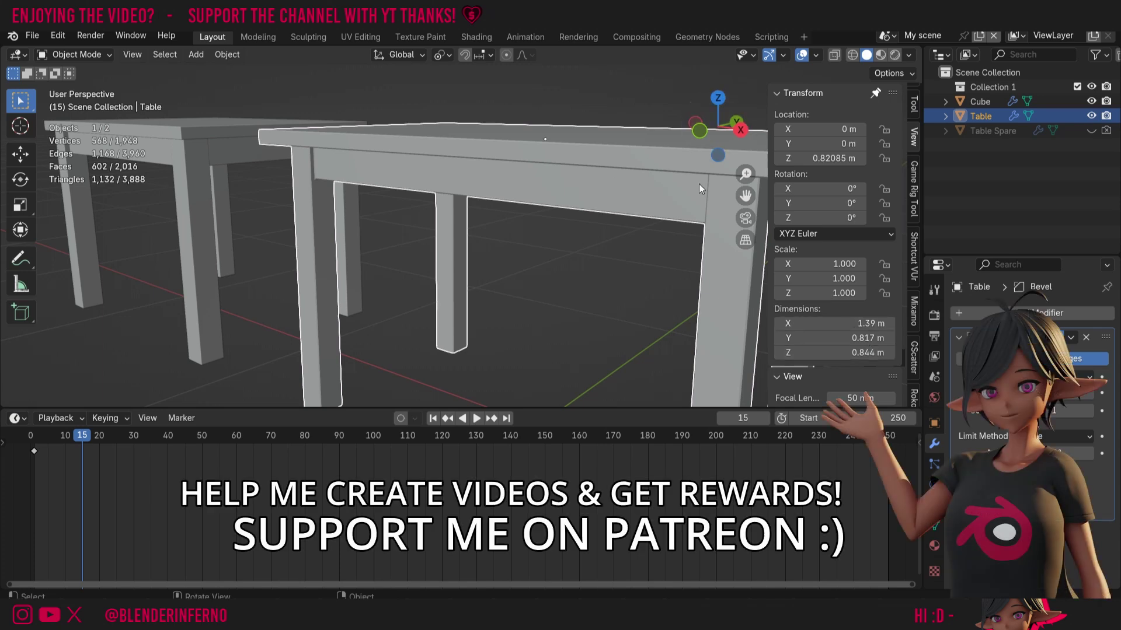
key("s")
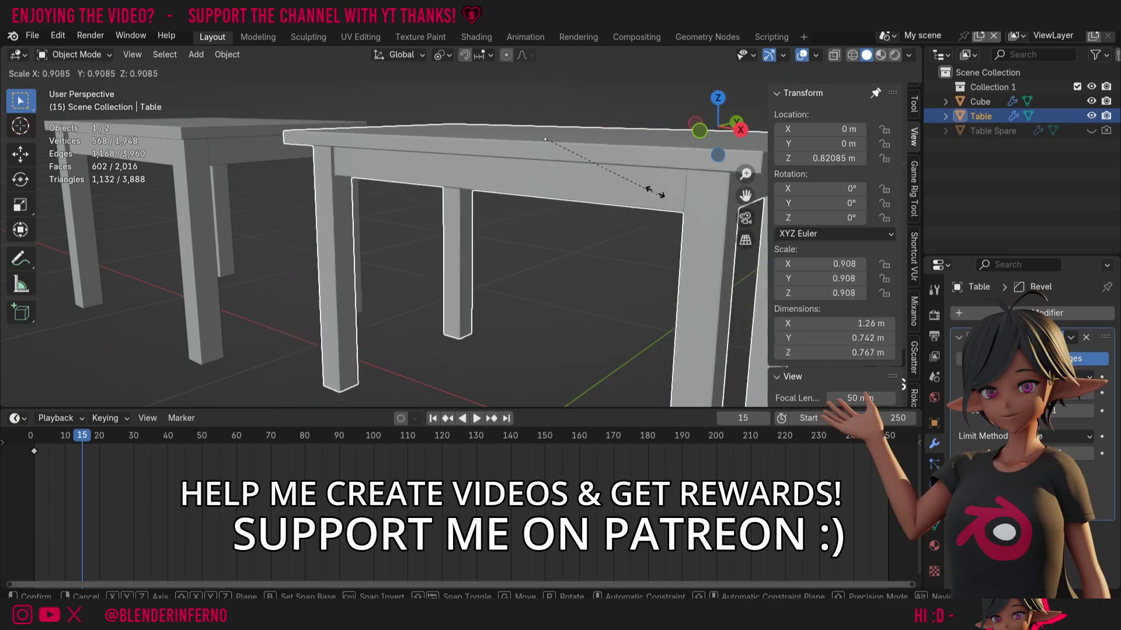
key("Escape")
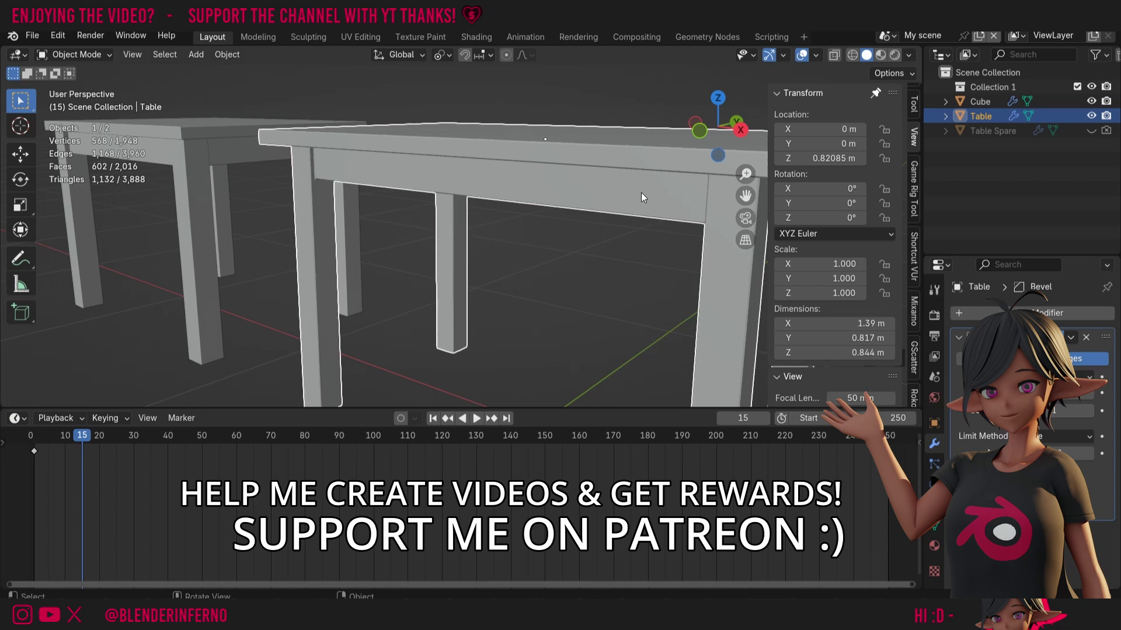
key("ctrl+a")
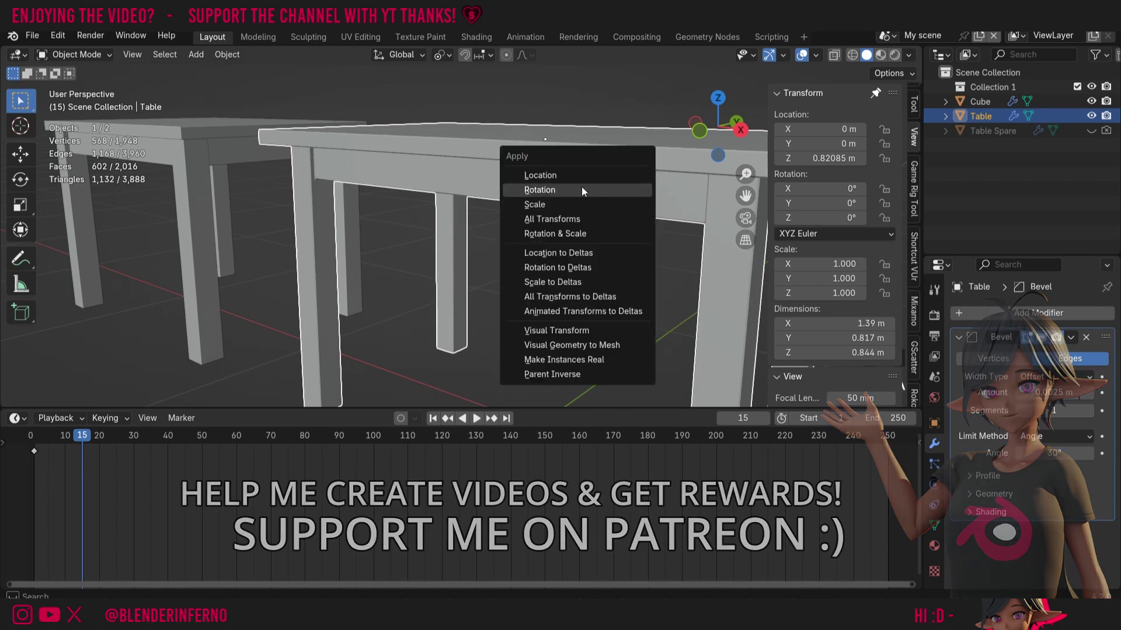
key("Escape")
key("n")
scroll(561, 169, "up", 8)
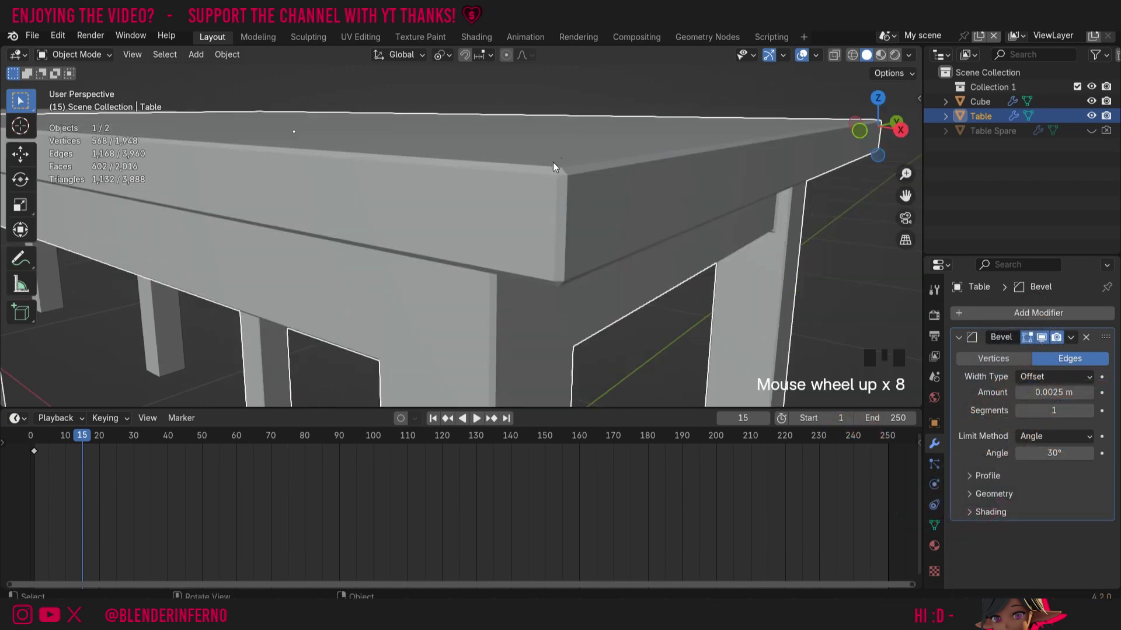
scroll(561, 168, "down", 1)
scroll(573, 172, "down", 7)
scroll(574, 174, "down", 1)
scroll(576, 178, "down", 1)
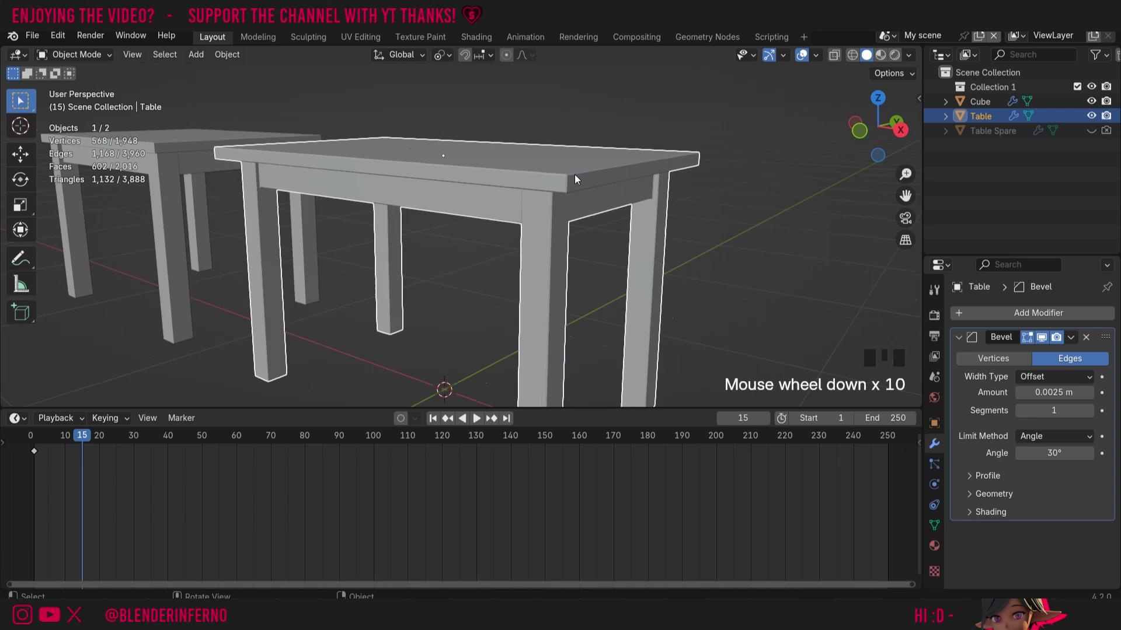
scroll(574, 175, "up", 1)
scroll(579, 184, "up", 7)
scroll(479, 125, "up", 3)
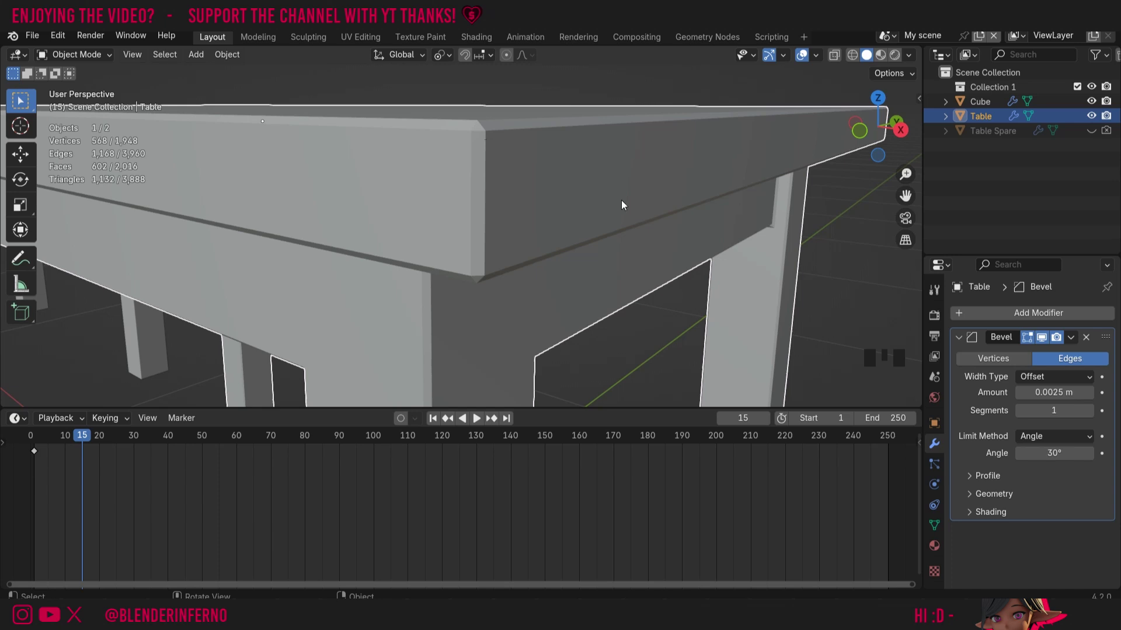
Raise the Bevel modifier's Segments from 1 to 3.
left_click(1090, 411)
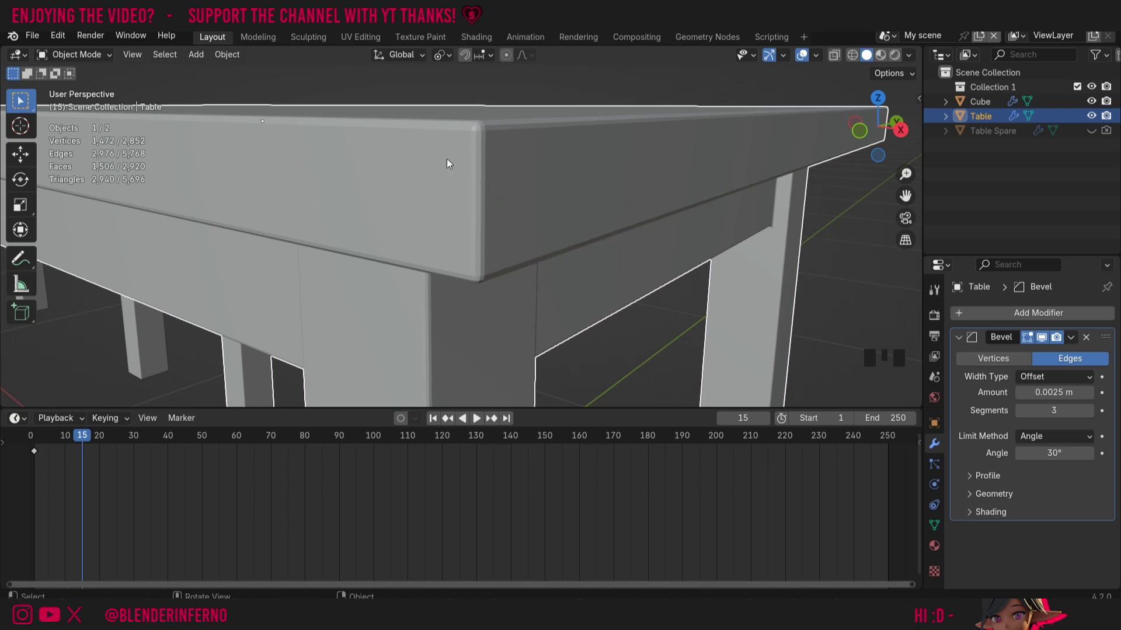
Apply Shade Auto Smooth at 30° from the Object context menu and check the shading.
right_click(514, 144)
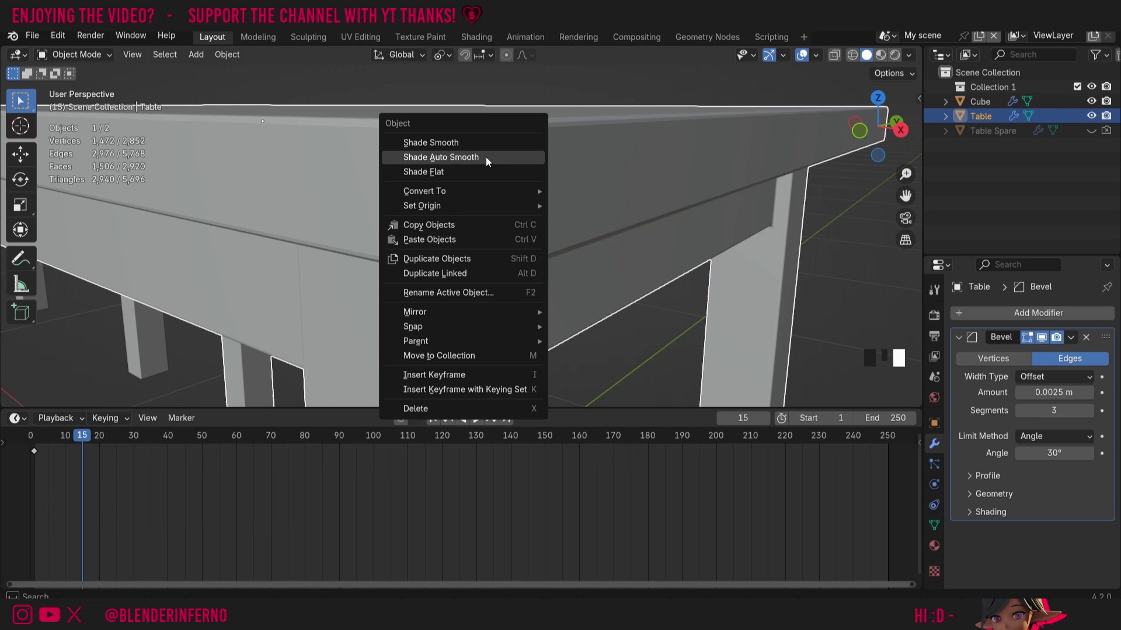
left_click(490, 158)
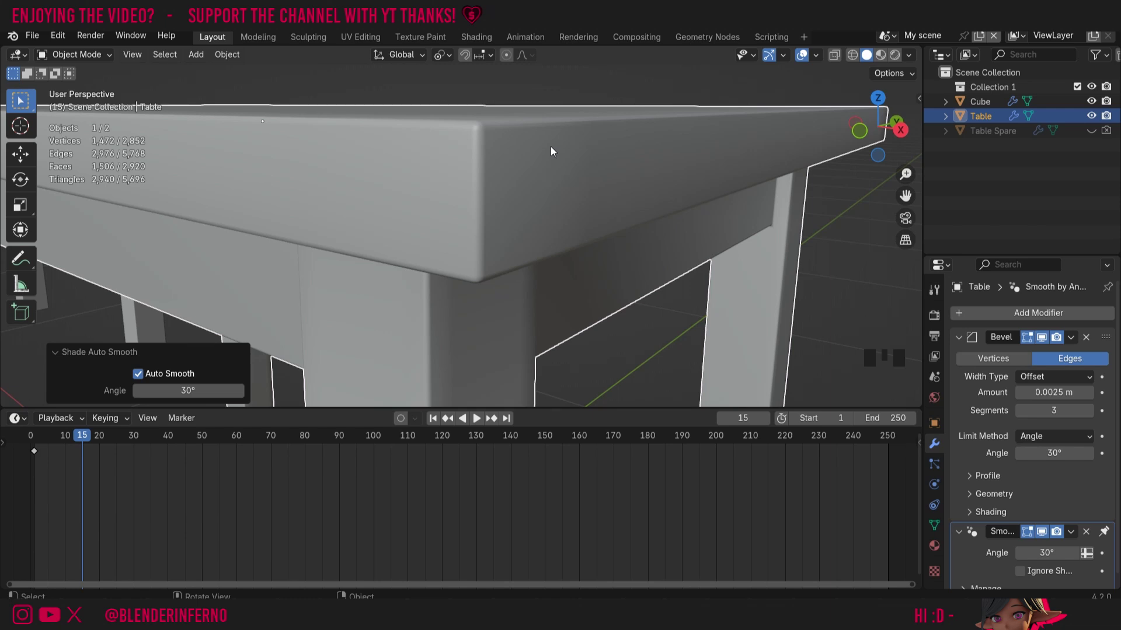
scroll(551, 147, "down", 4)
scroll(739, 211, "down", 1)
left_click_drag(878, 129, 785, 211)
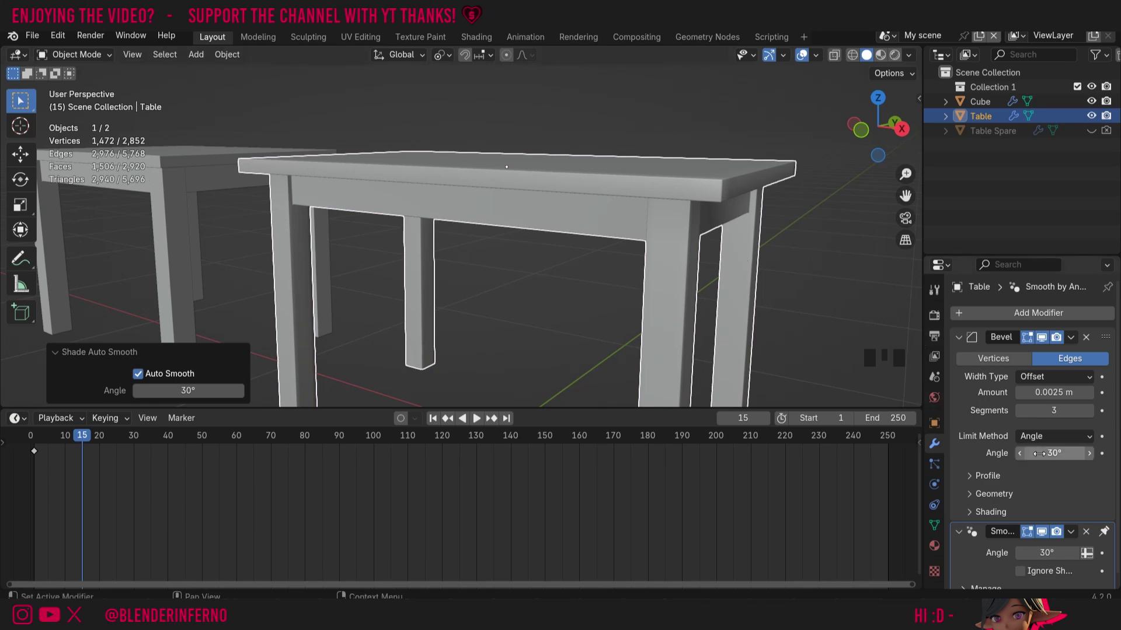
Enable Harden Normals in the Bevel modifier's Shading subpanel.
left_click(968, 512)
scroll(1015, 440, "down", 1)
scroll(1023, 444, "down", 2)
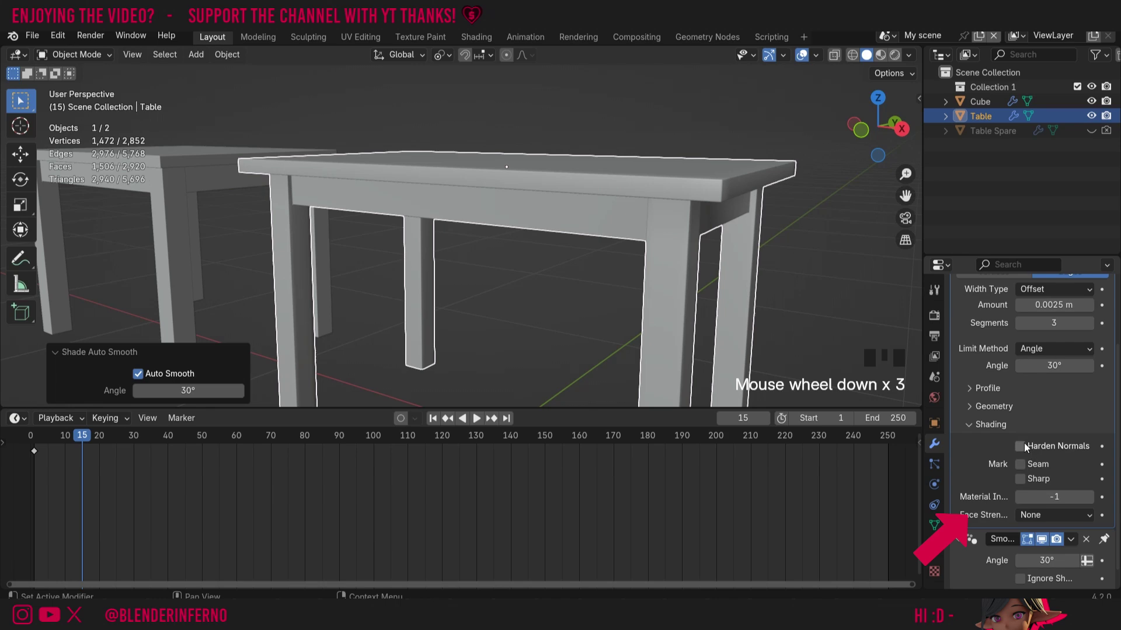
left_click(1021, 445)
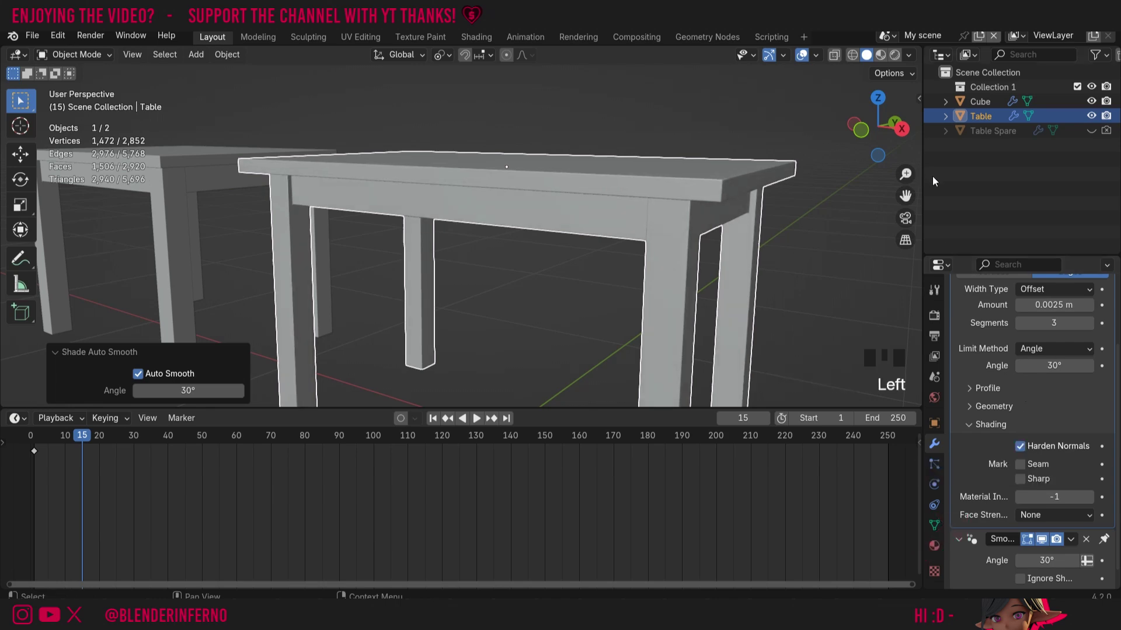
left_click(872, 134)
left_click_drag(873, 134, 858, 201)
scroll(845, 242, "down", 2)
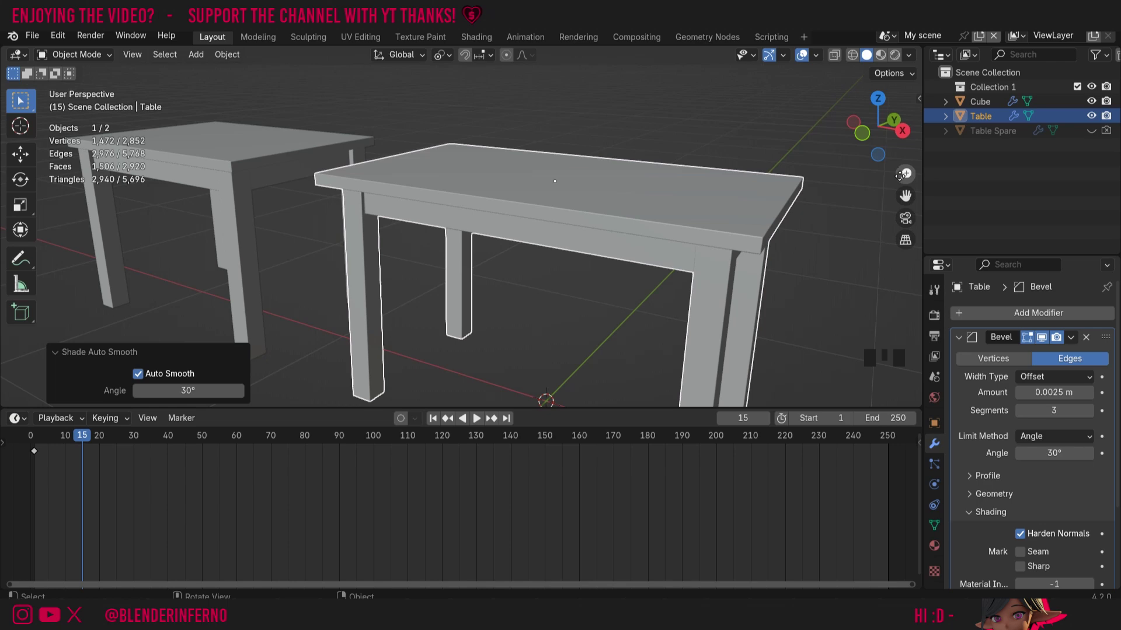
Deselect the Table to view its three-segment bevel and hardened, smooth-shaded edges.
left_click(712, 123)
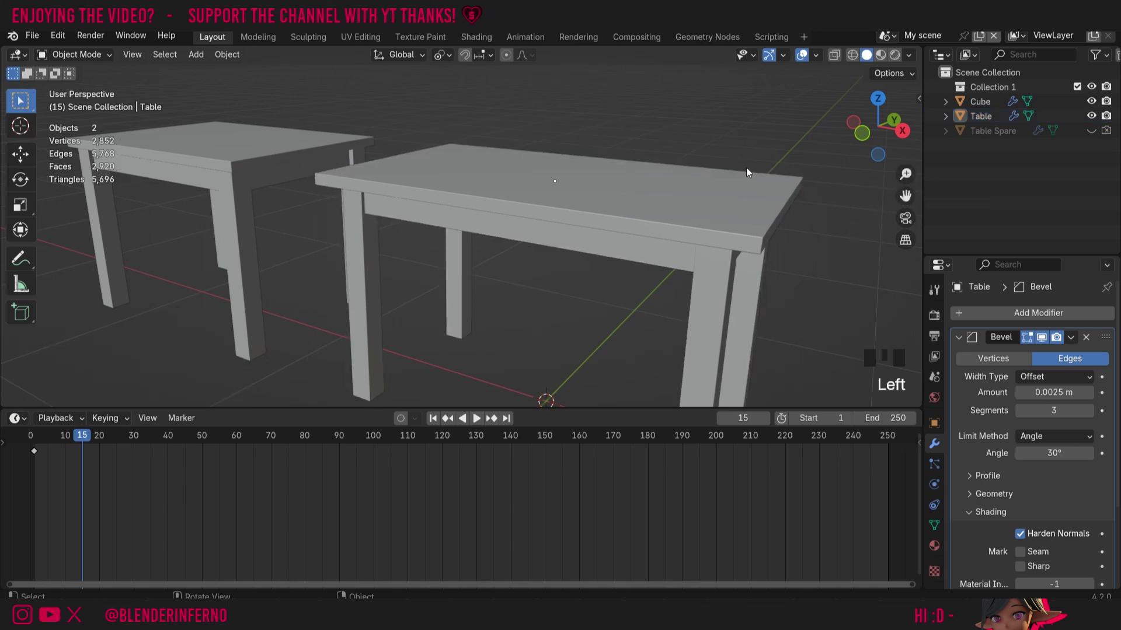